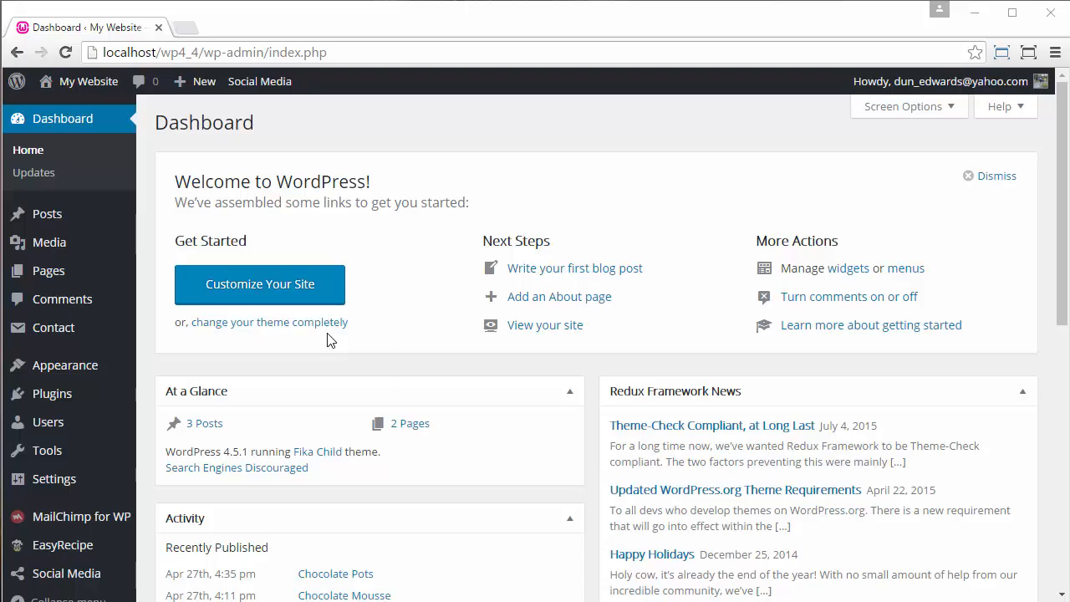
Step: Open the Home Page Settings in the theme Customizer and look through the current latest posts layout in the preview
mouse_move(59, 365)
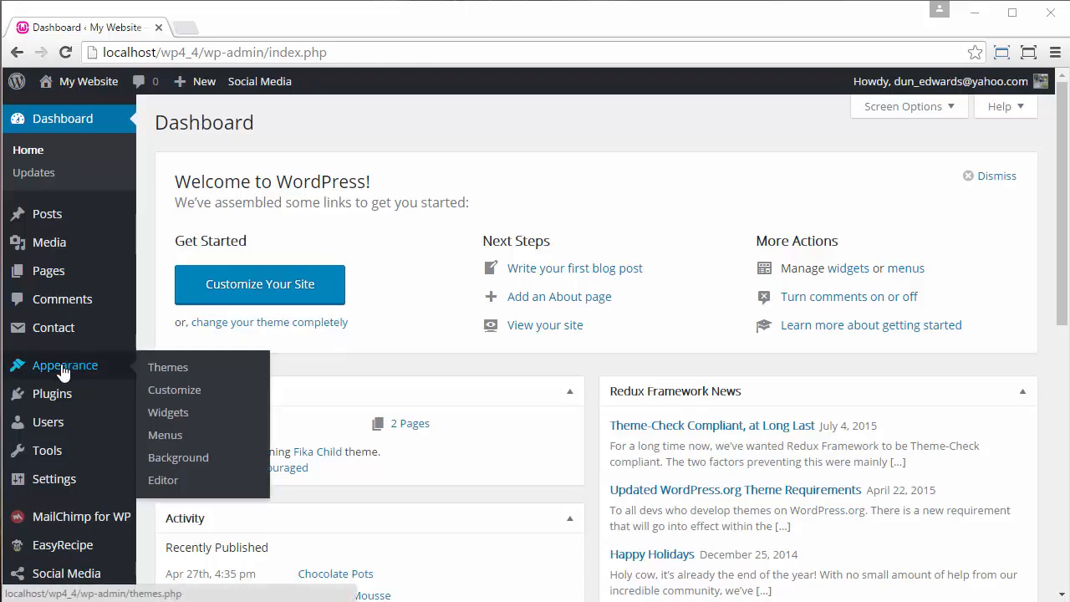
click(171, 389)
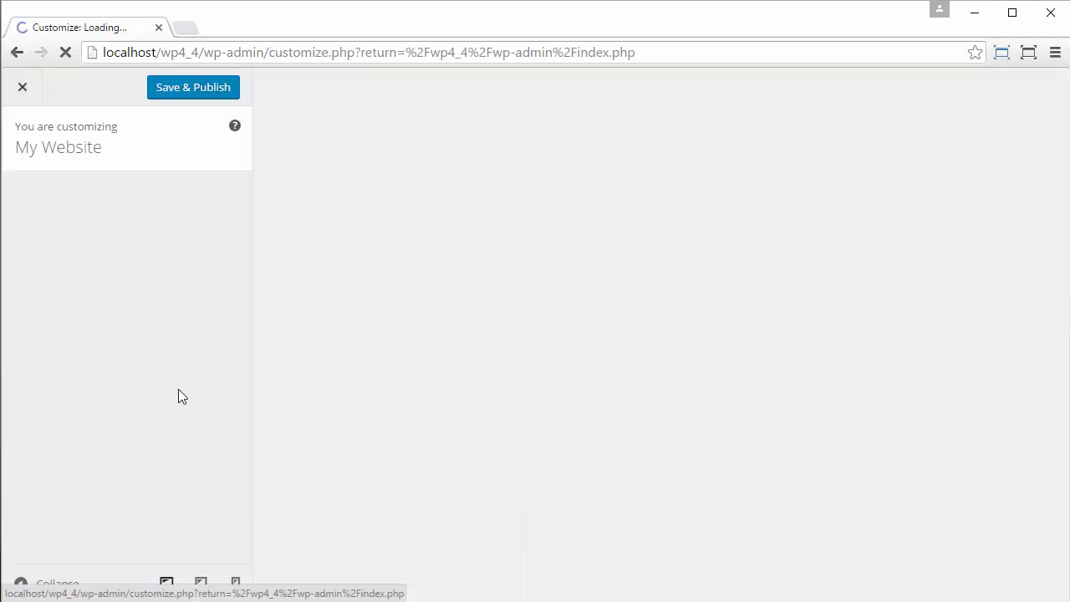
scroll(209, 372, down, 2)
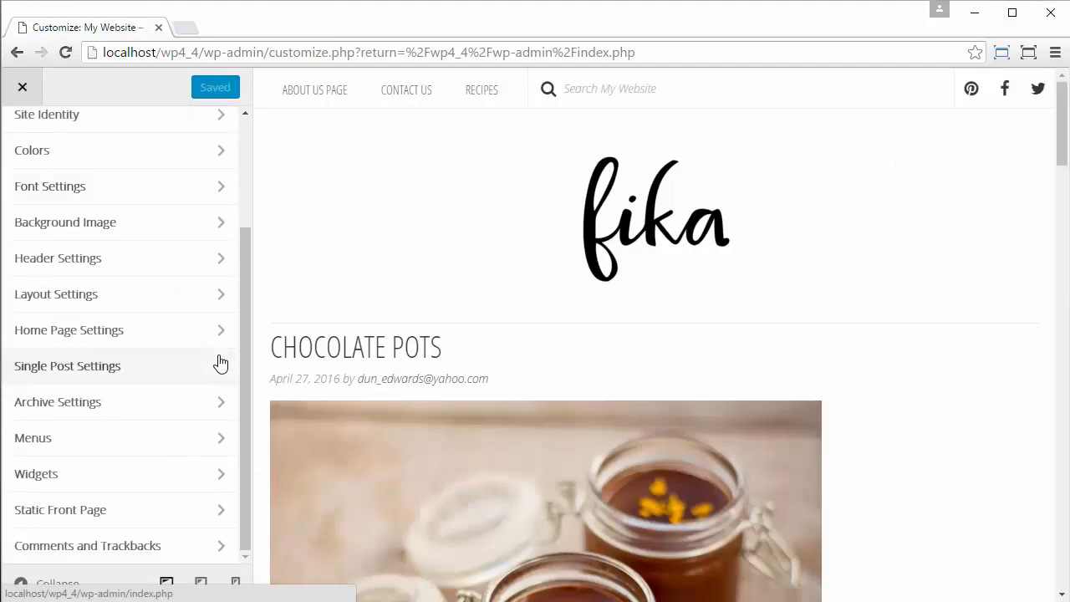
click(222, 334)
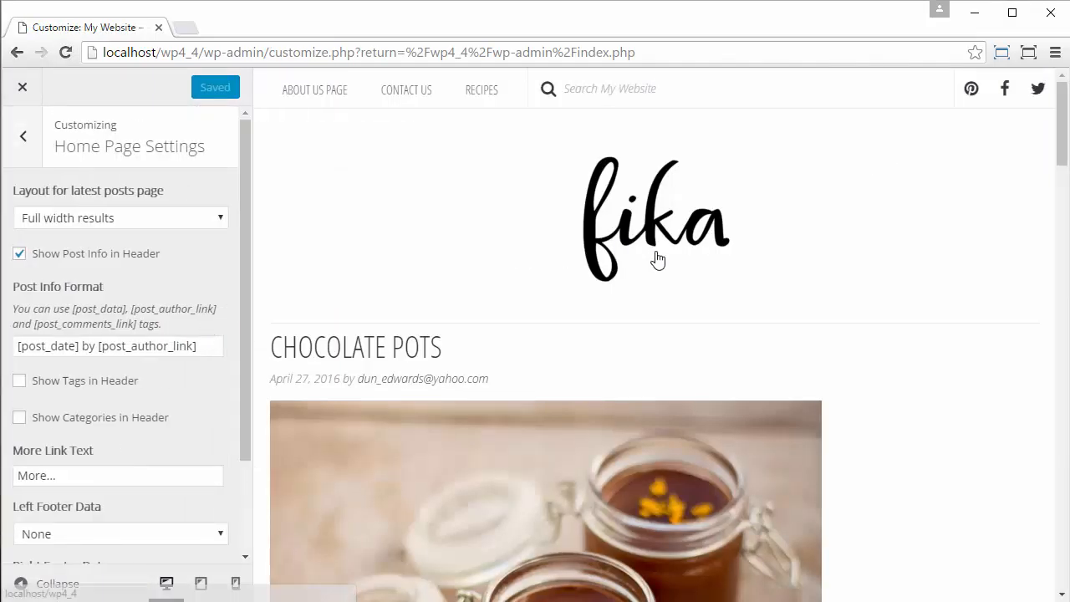
scroll(659, 252, down, 10)
scroll(660, 252, down, 5)
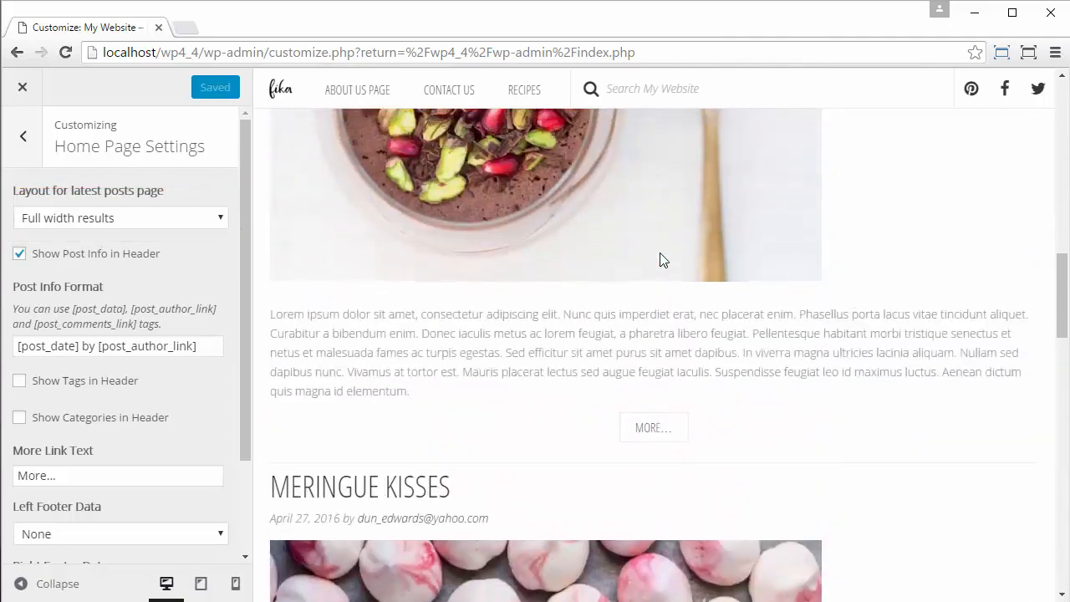
scroll(660, 259, up, 12)
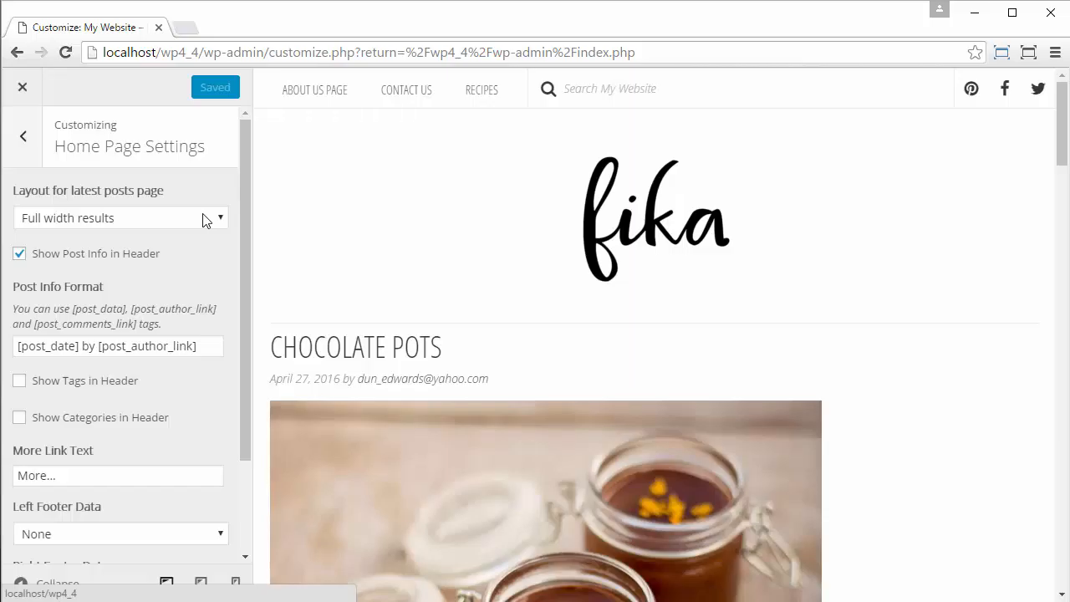
Step: Set the layout for the latest posts page to Column results and check the previewed posts
click(193, 216)
click(92, 253)
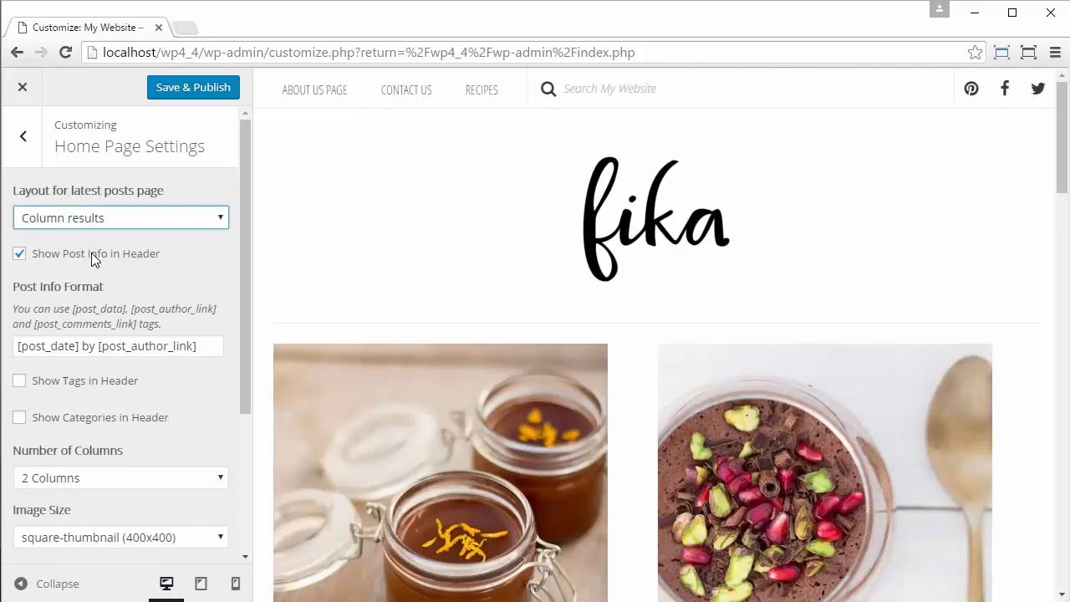
scroll(879, 281, down, 5)
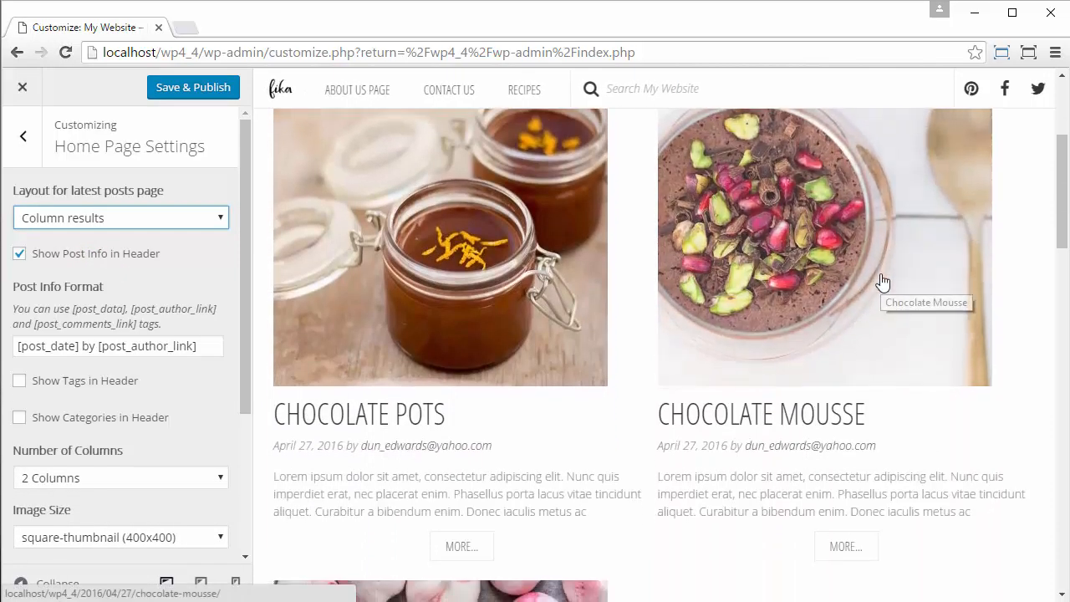
scroll(883, 282, down, 5)
scroll(884, 282, up, 6)
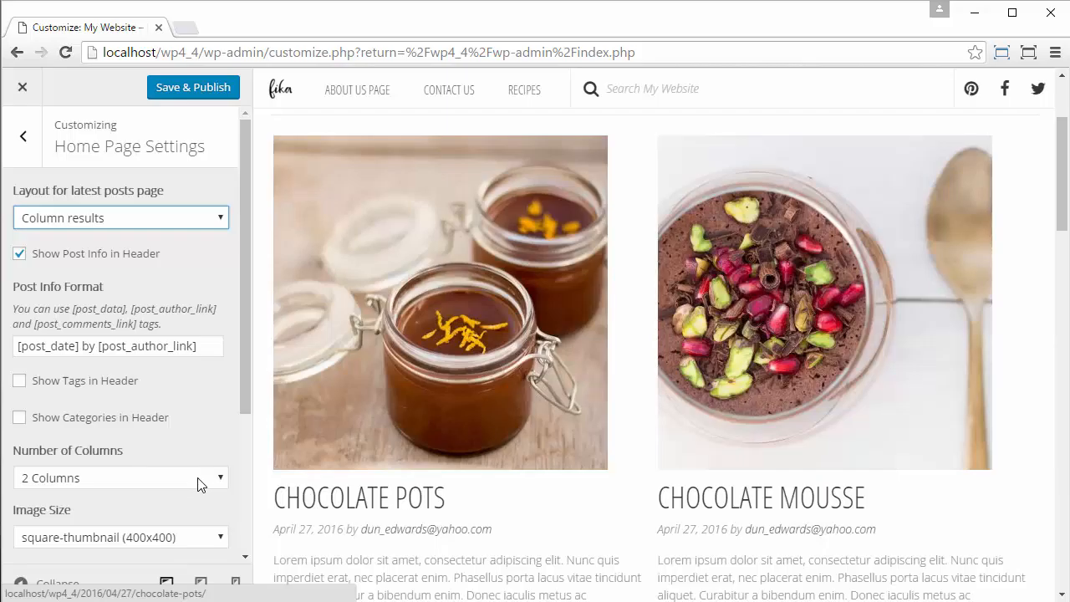
Step: Set the number of columns for the latest posts to 3 Columns and check the preview
click(219, 479)
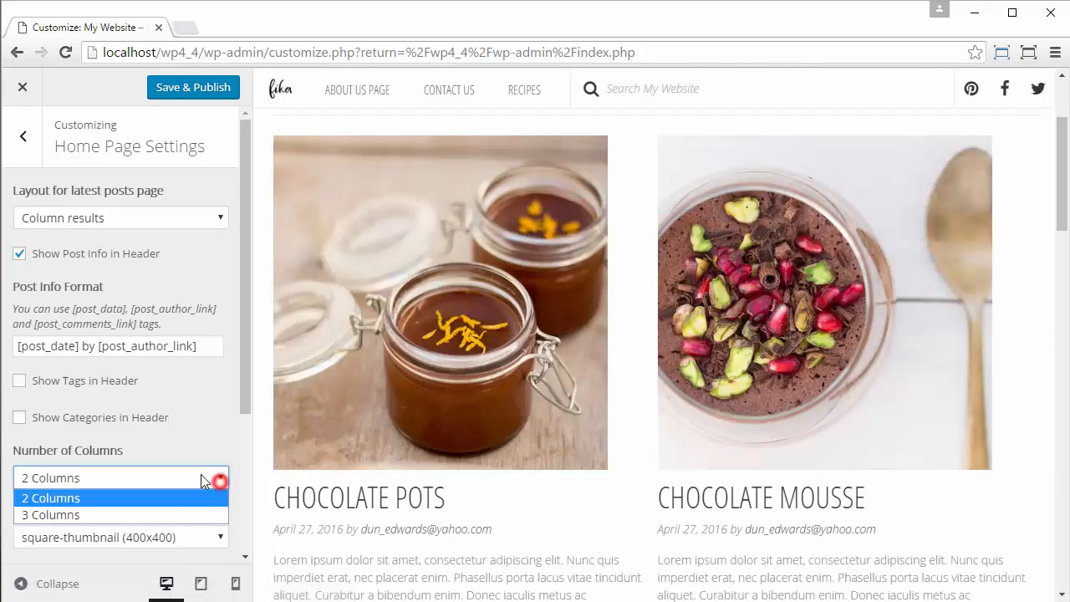
click(166, 514)
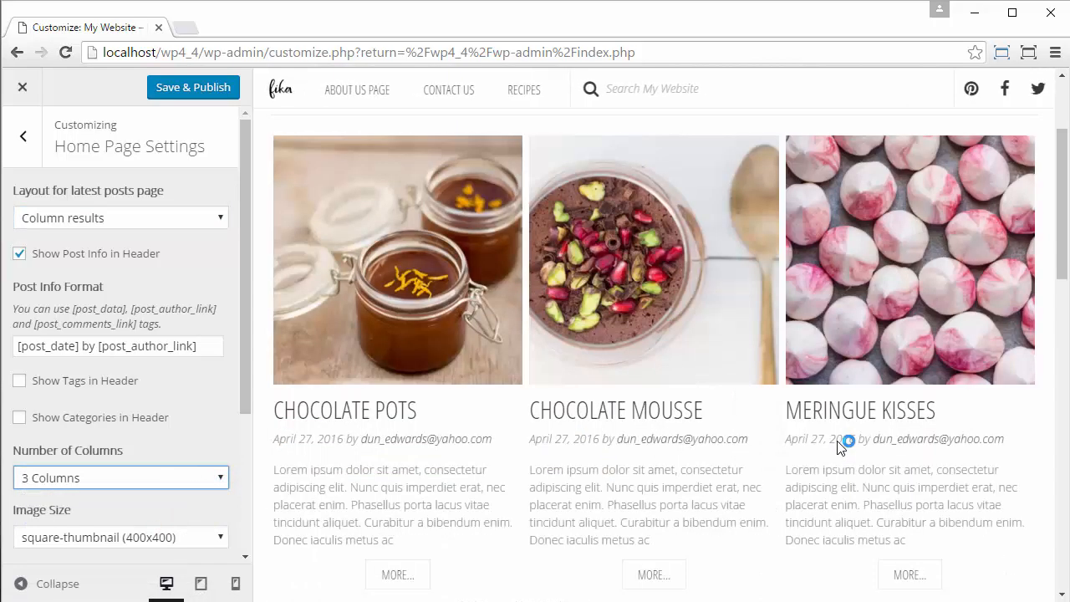
scroll(836, 444, down, 8)
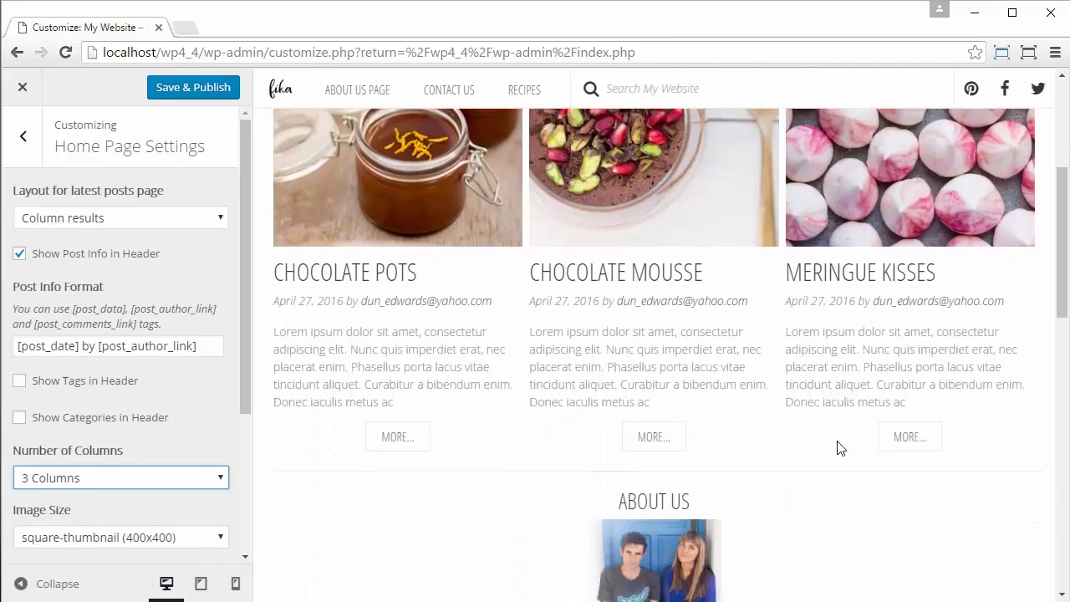
scroll(840, 448, up, 5)
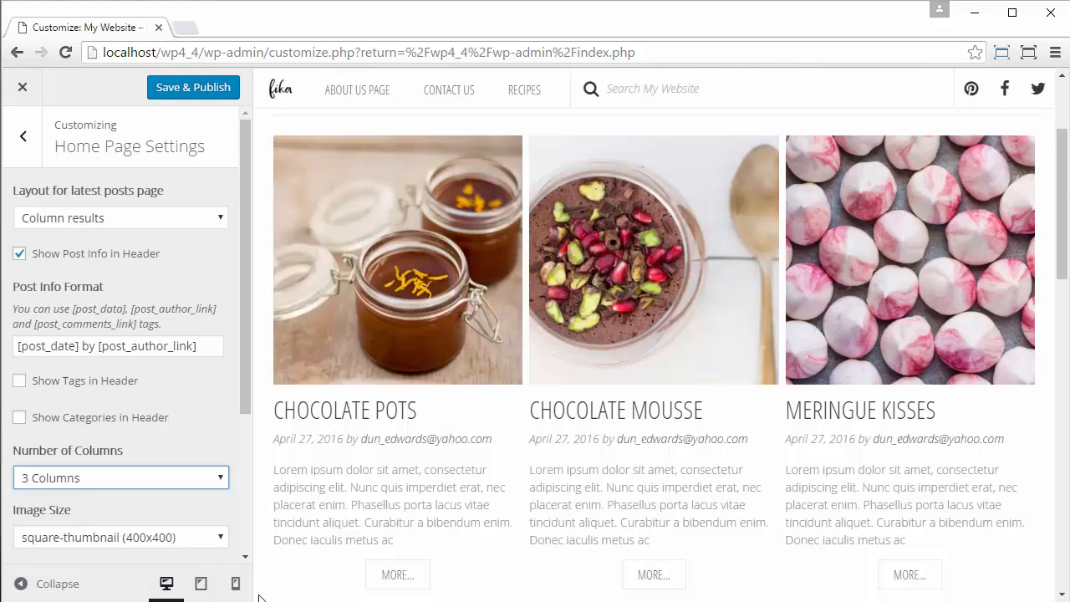
Step: Preview the three-column home page at tablet size, then return to the desktop preview
click(201, 583)
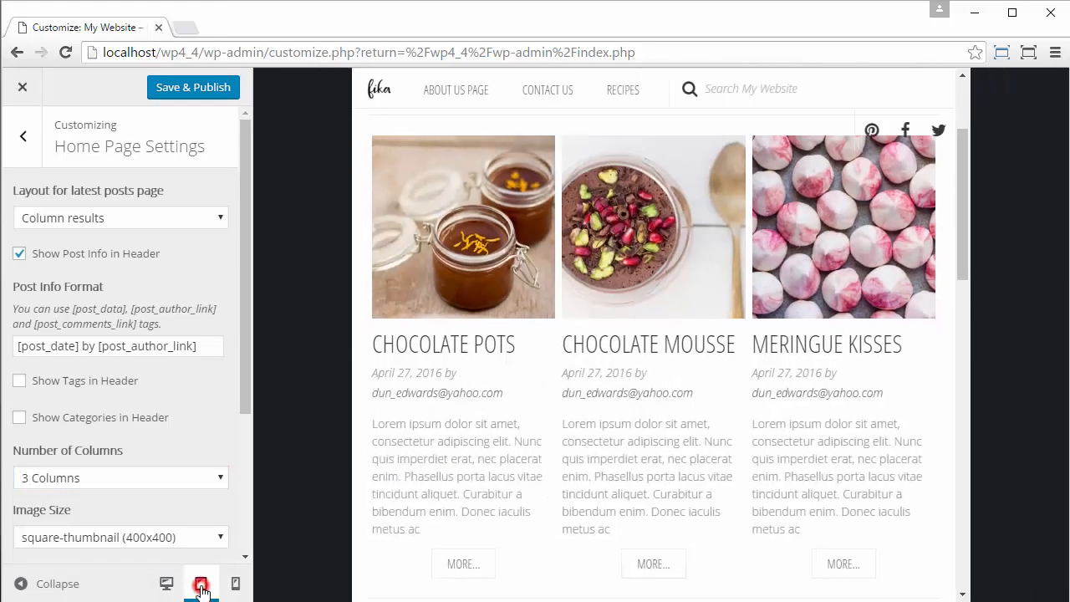
scroll(684, 370, down, 4)
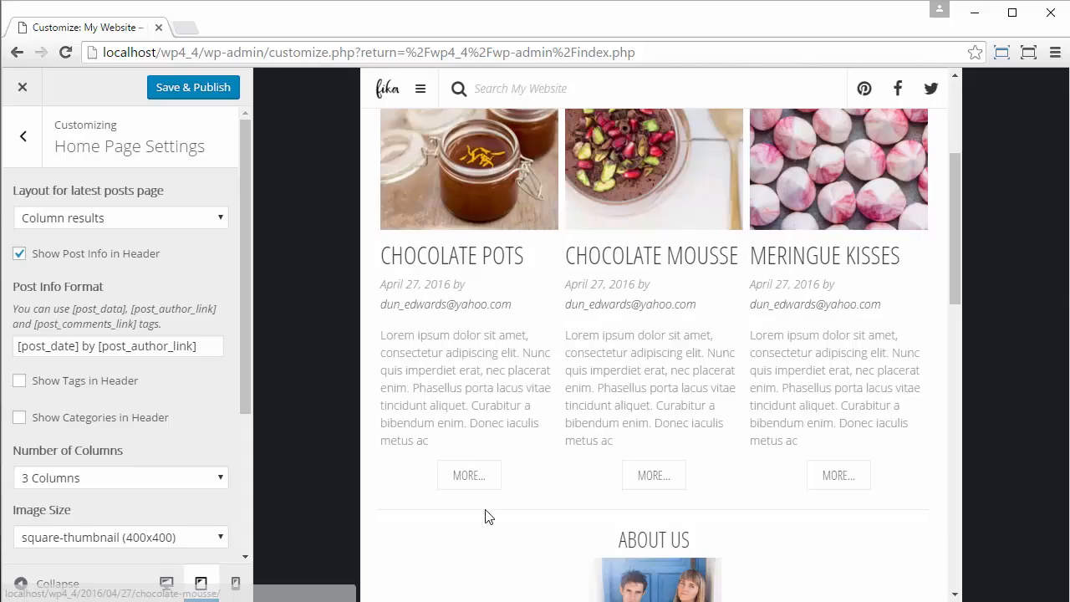
click(166, 583)
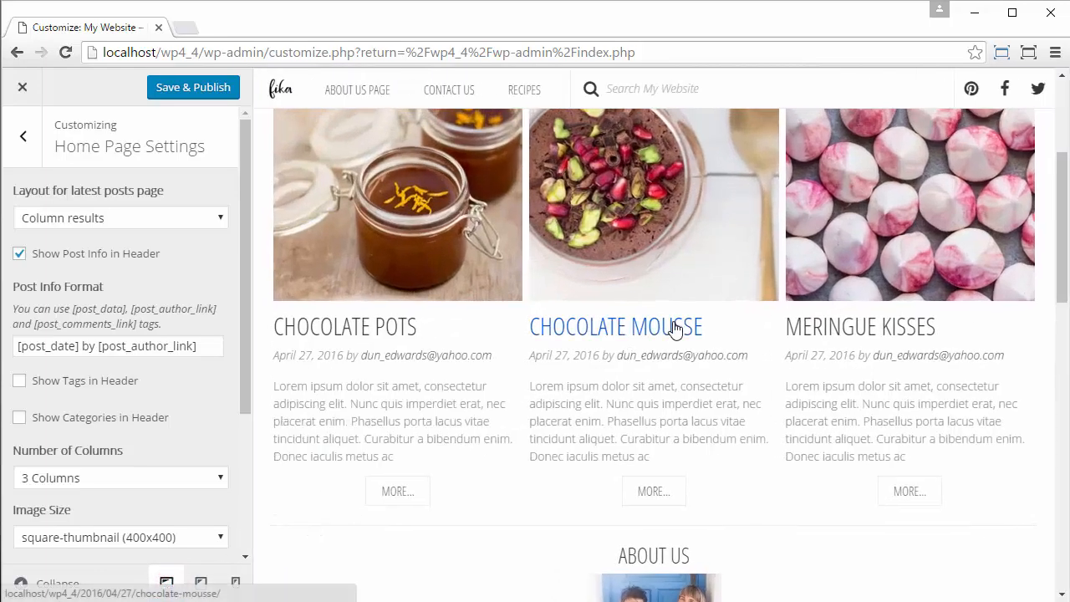
scroll(675, 326, up, 4)
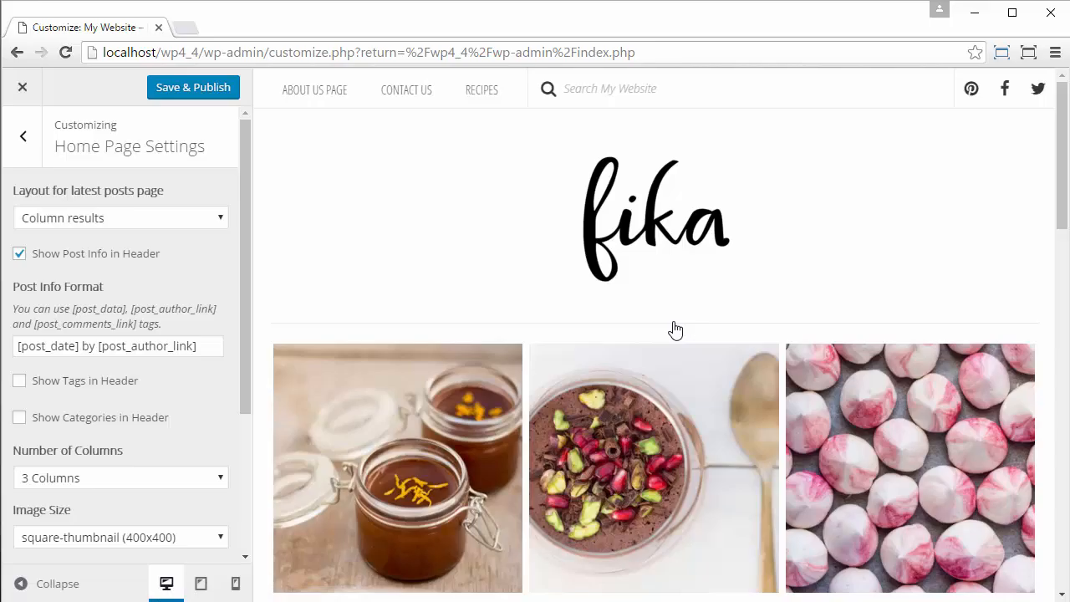
Step: Change the latest posts page layout to List item results and check the post list in the preview
click(216, 223)
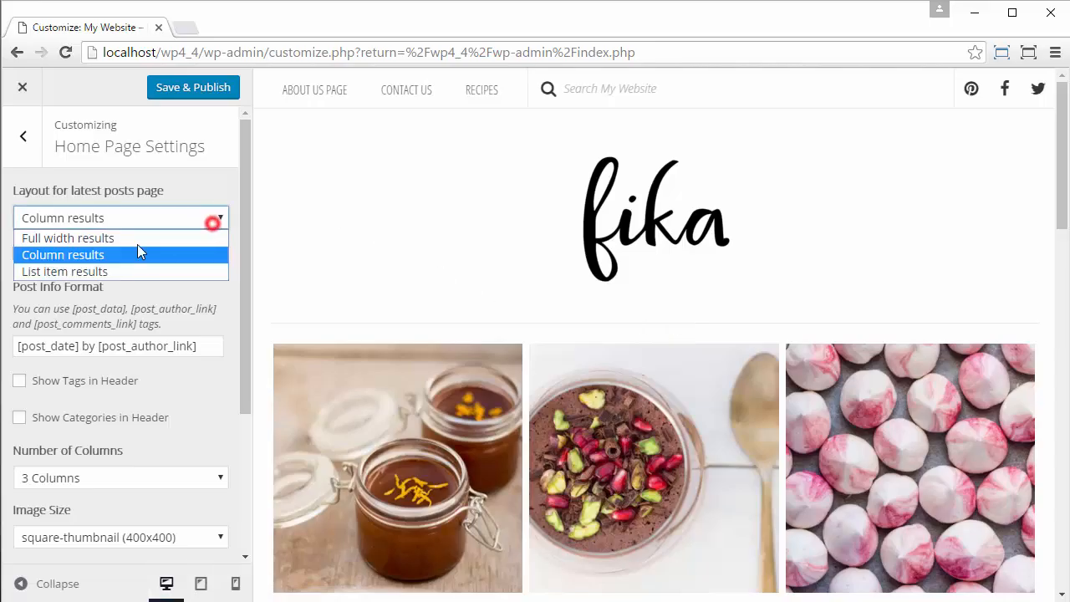
click(74, 271)
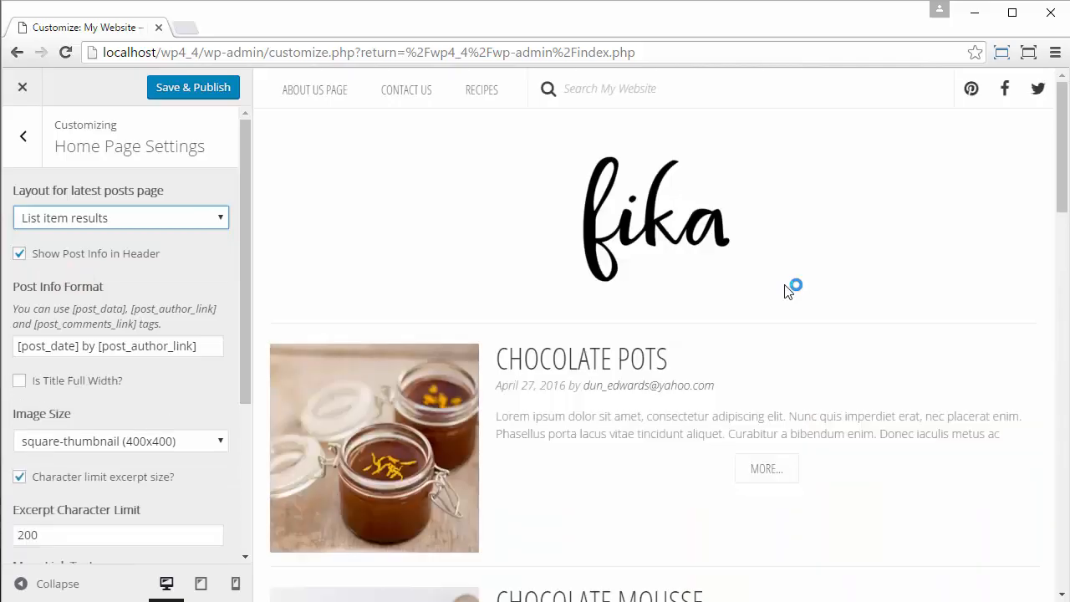
scroll(785, 292, down, 7)
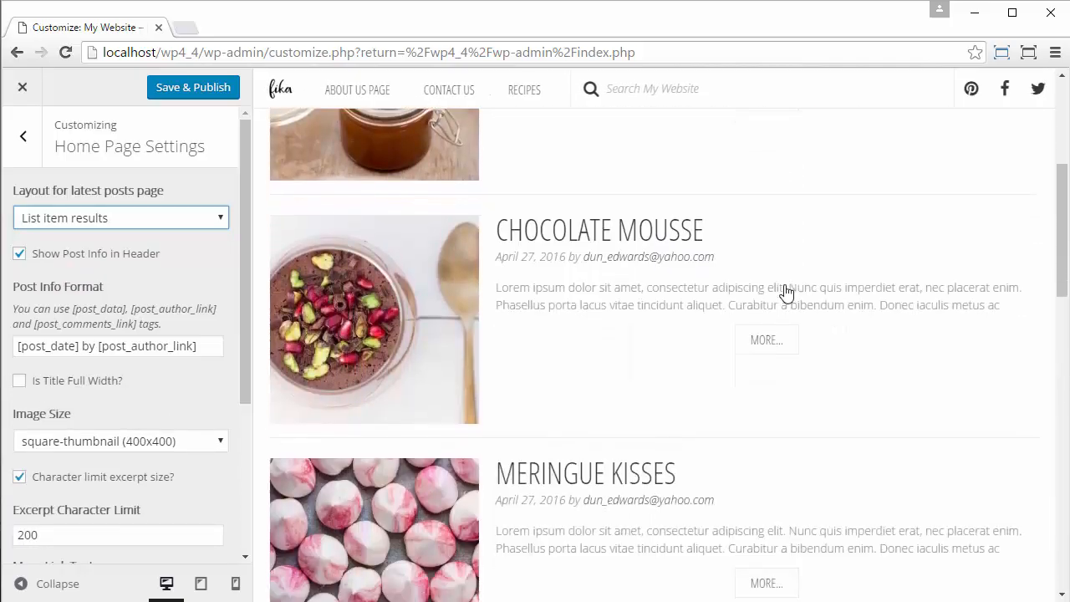
scroll(786, 292, down, 1)
scroll(785, 292, up, 5)
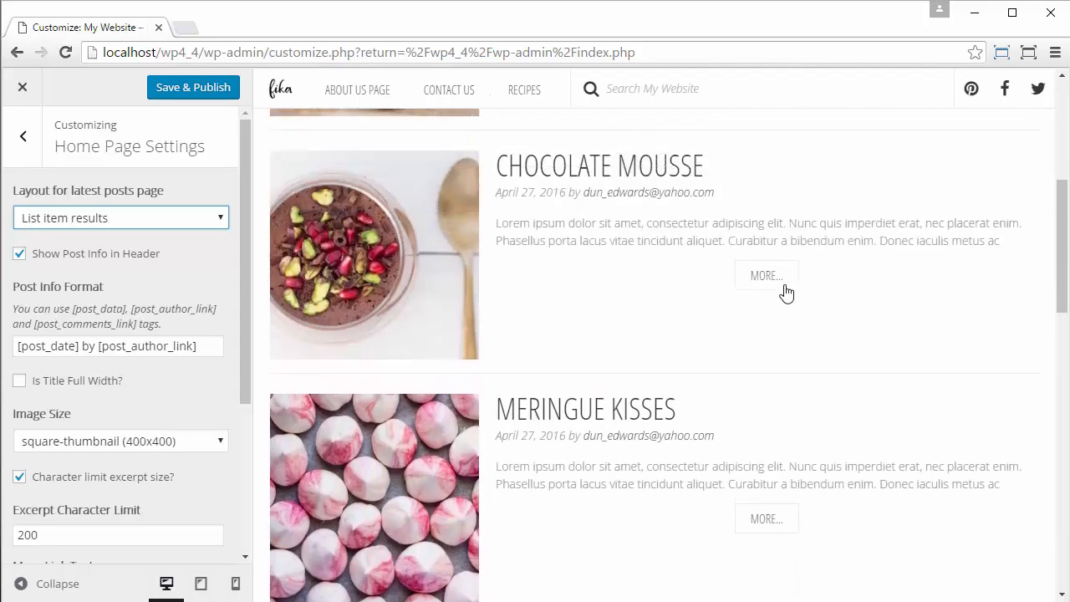
scroll(785, 292, up, 3)
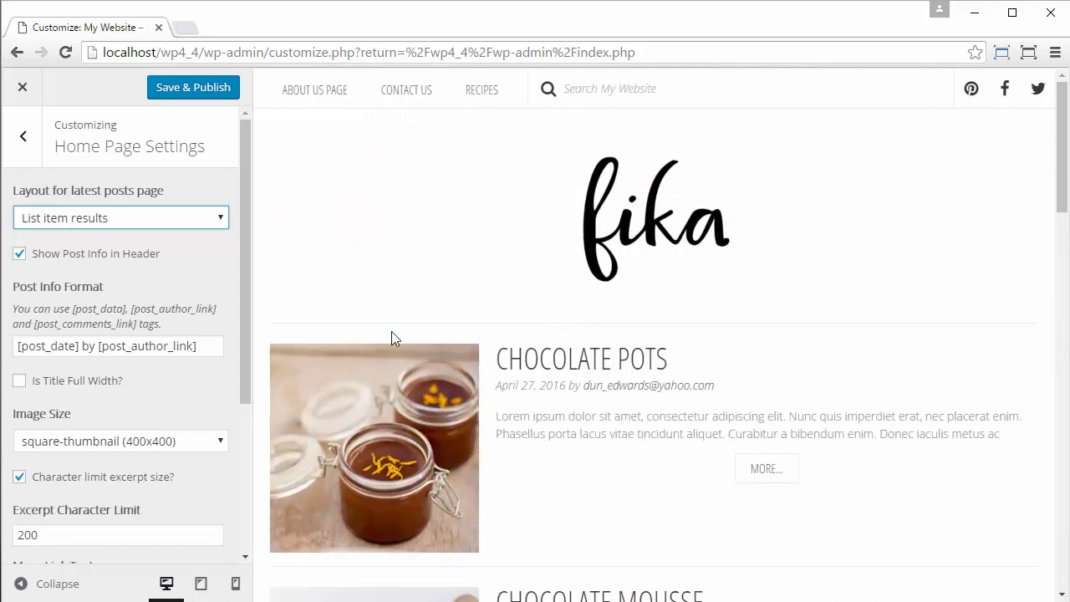
Step: Set the posts' Left Footer Data to Tags Links
drag(247, 306, 253, 486)
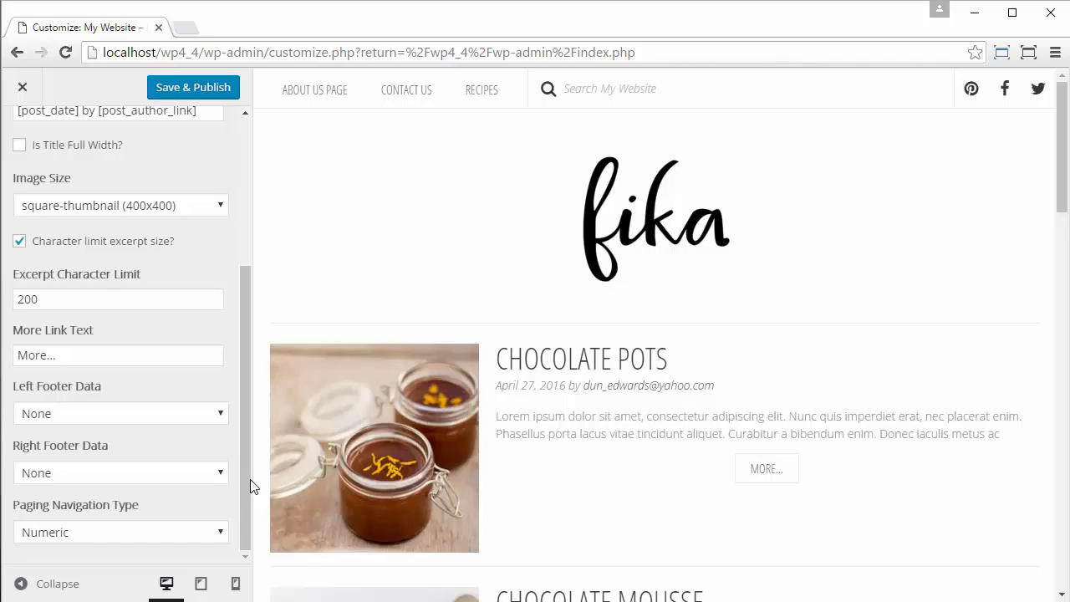
click(184, 415)
click(50, 500)
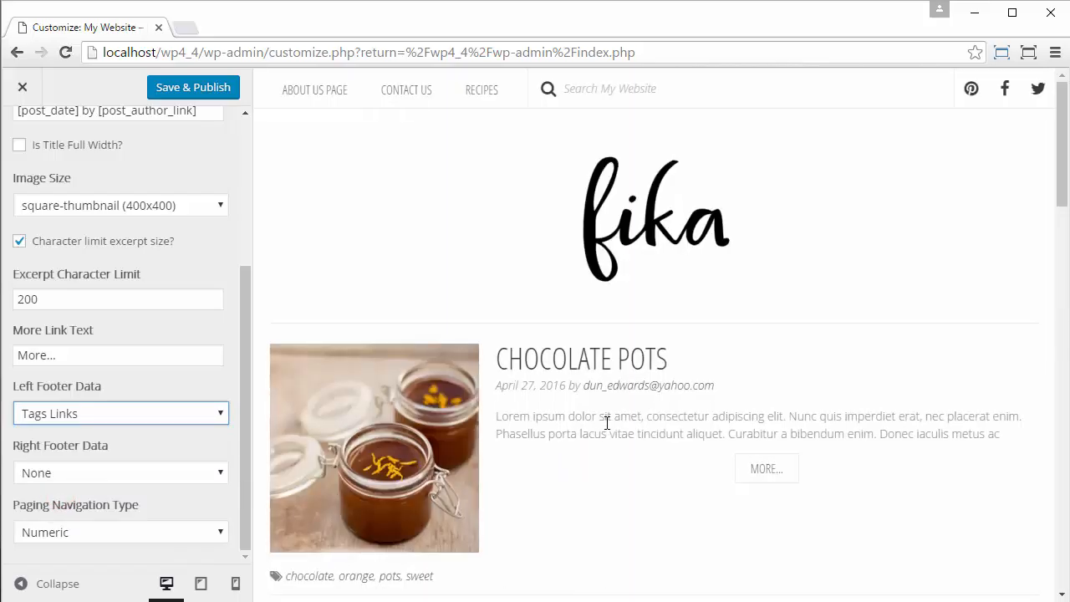
scroll(605, 426, down, 3)
Step: Set the posts' Right Footer Data to Comments Link and check the post footers in the preview
click(89, 474)
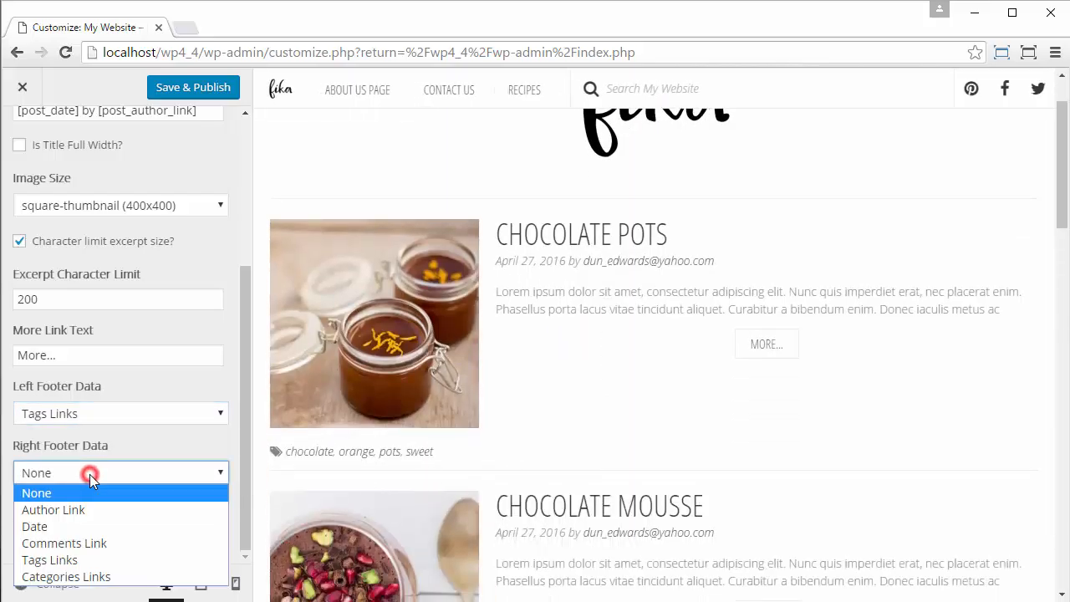
click(78, 542)
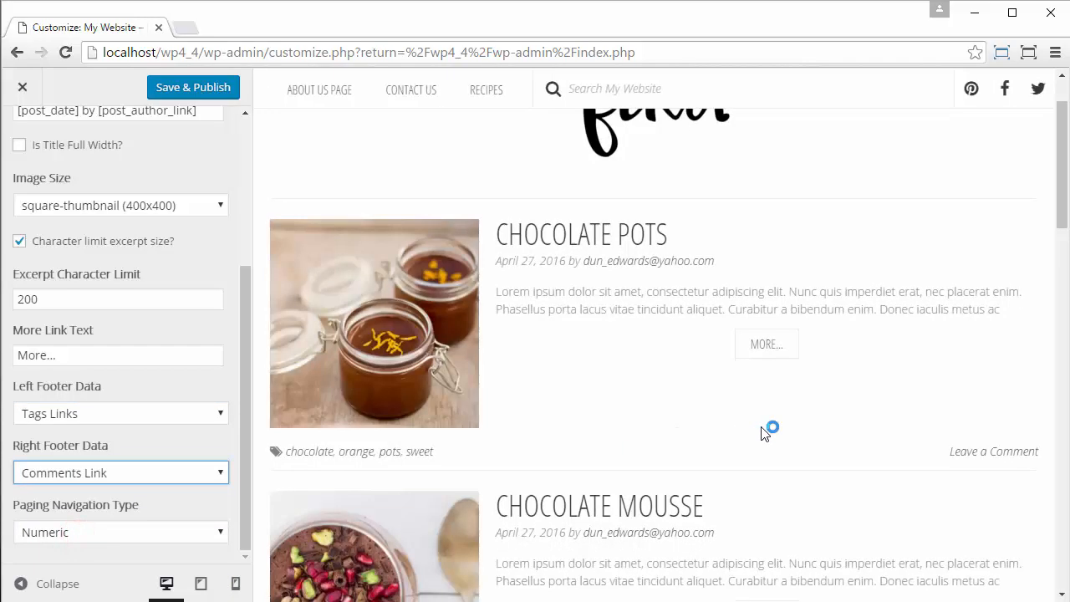
scroll(787, 408, down, 3)
scroll(787, 408, down, 5)
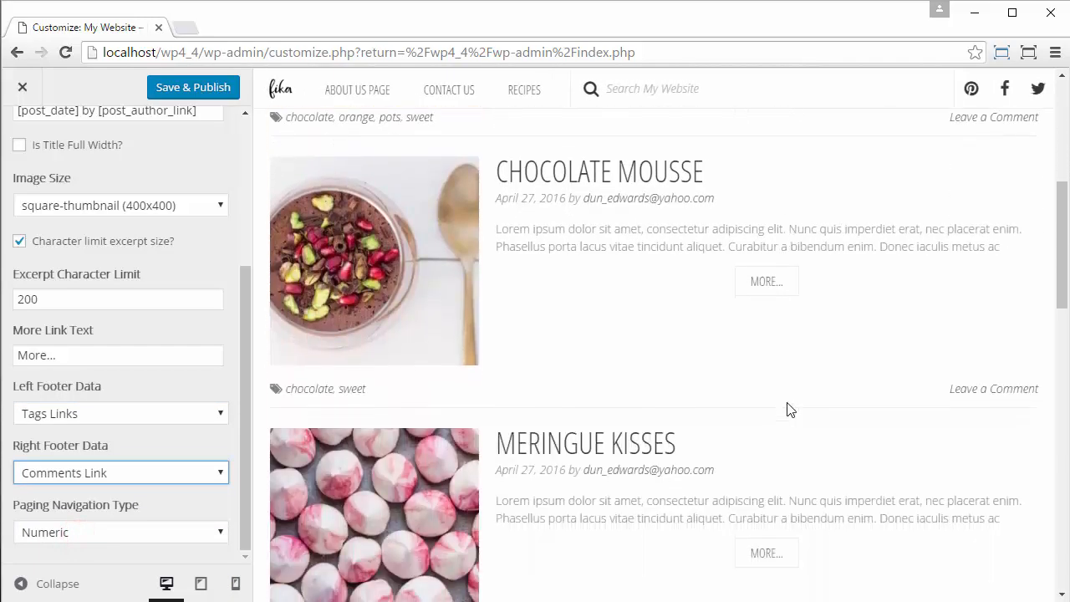
scroll(787, 408, up, 3)
scroll(787, 408, up, 5)
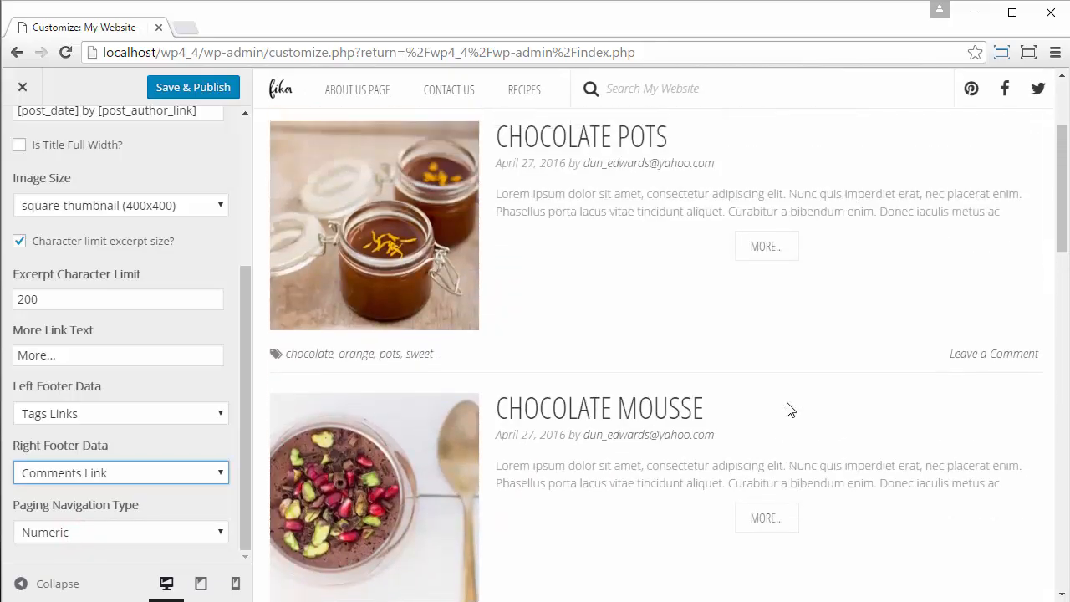
Step: Save and publish the home page settings, then close the Customizer
click(207, 93)
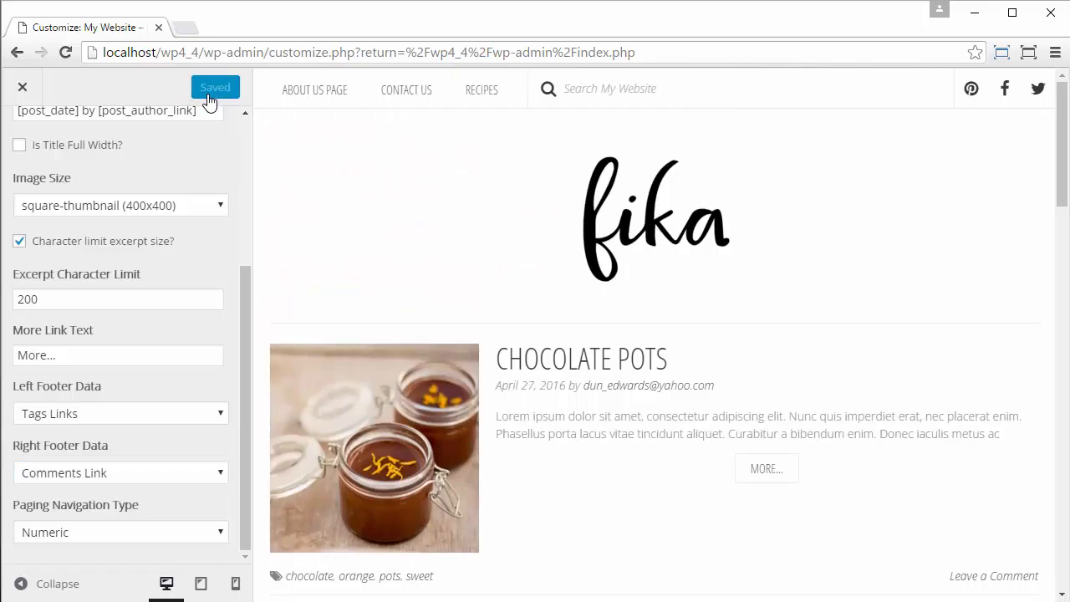
click(20, 89)
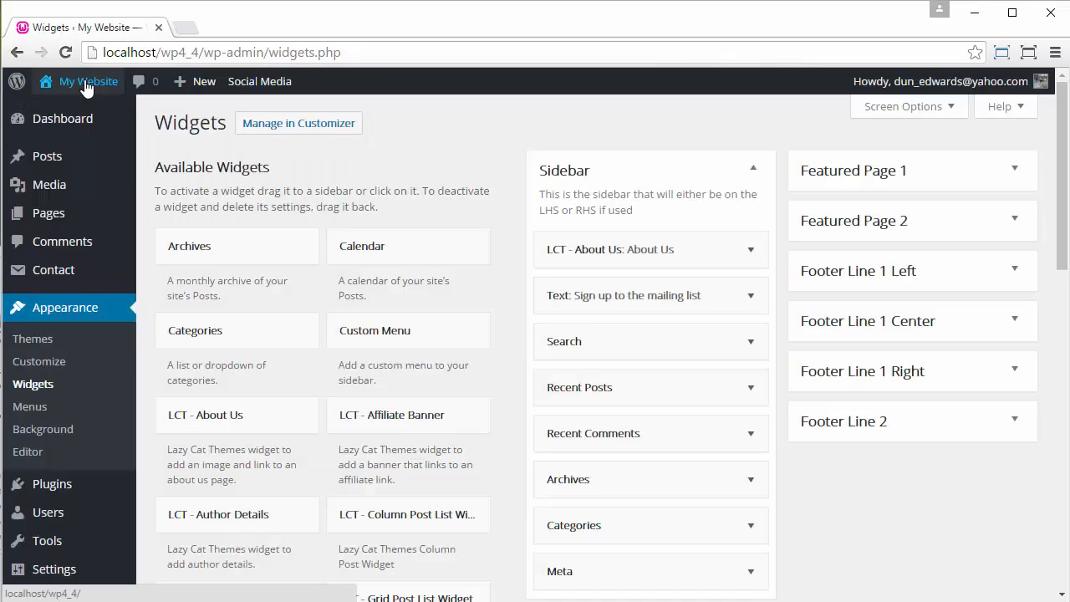
Step: Open the live site in a new tab, review the home page's post list and sidebar, and return to the Widgets admin page
click(86, 82)
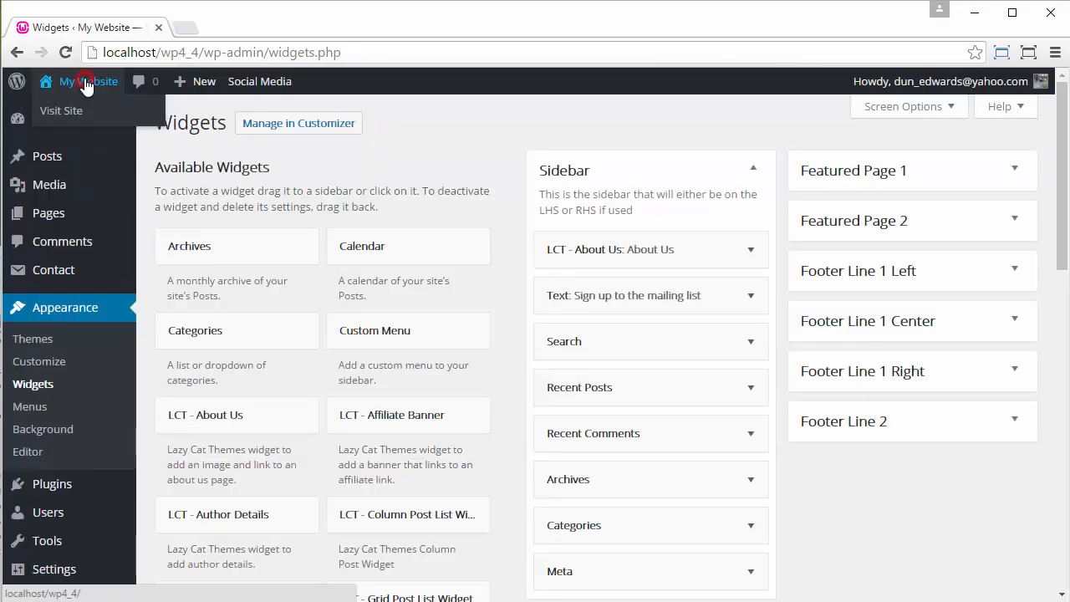
click(261, 23)
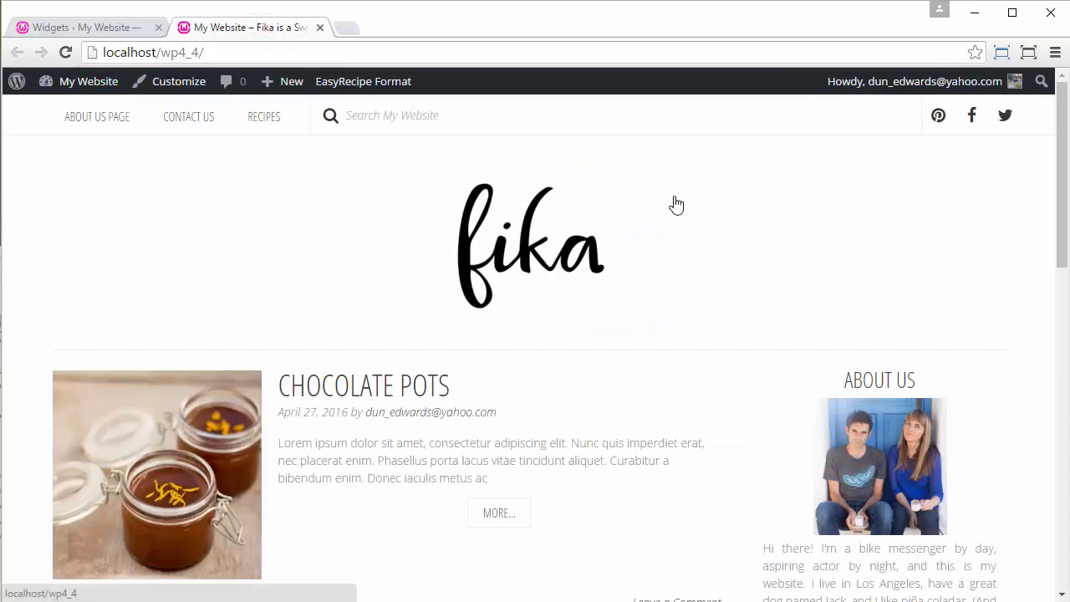
scroll(676, 204, down, 10)
scroll(677, 203, up, 7)
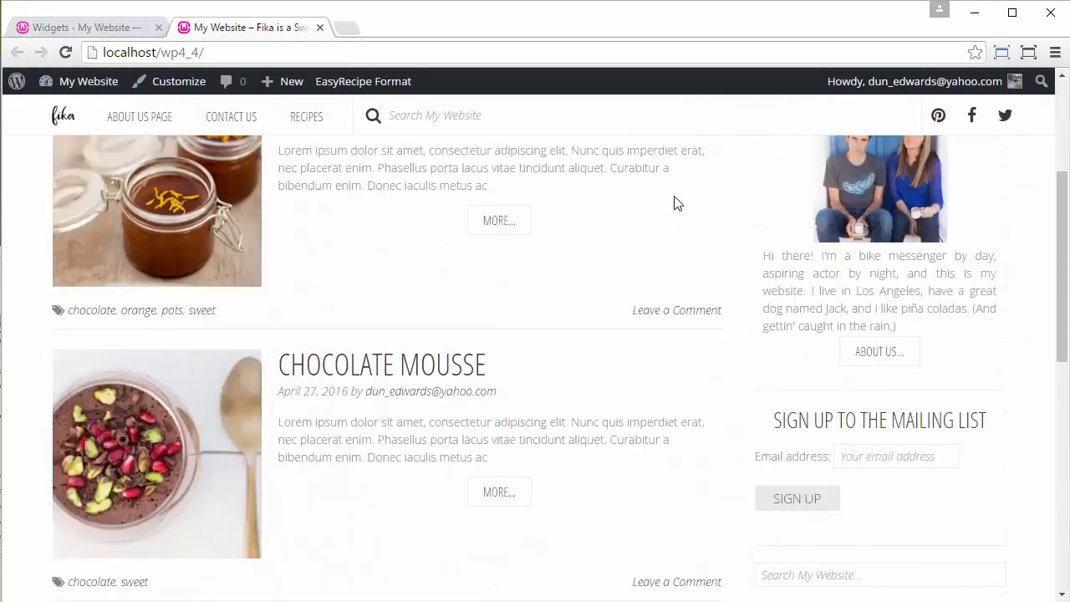
scroll(675, 202, up, 4)
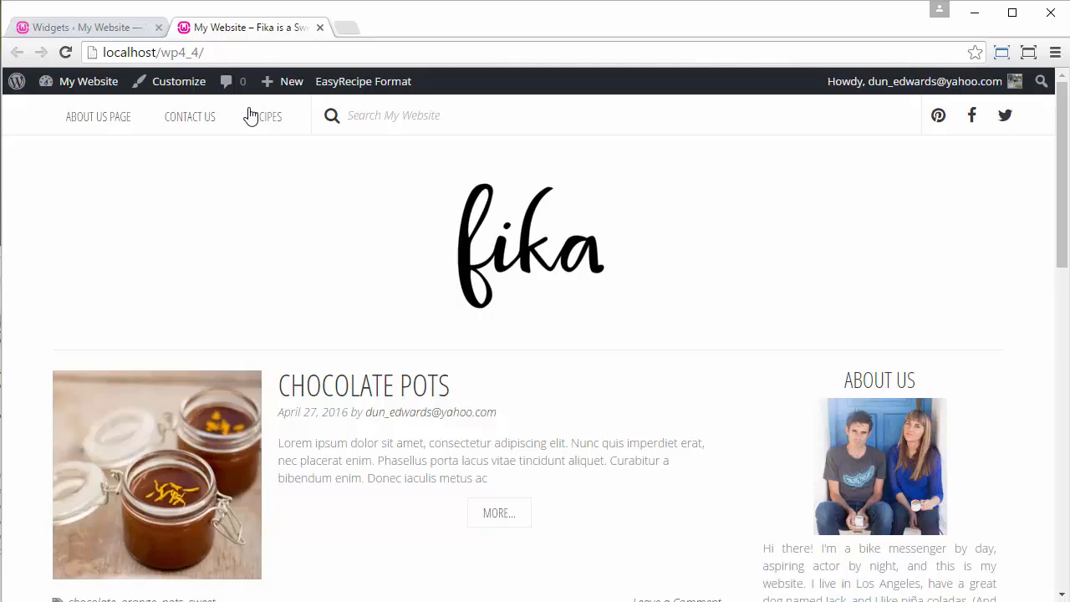
click(50, 27)
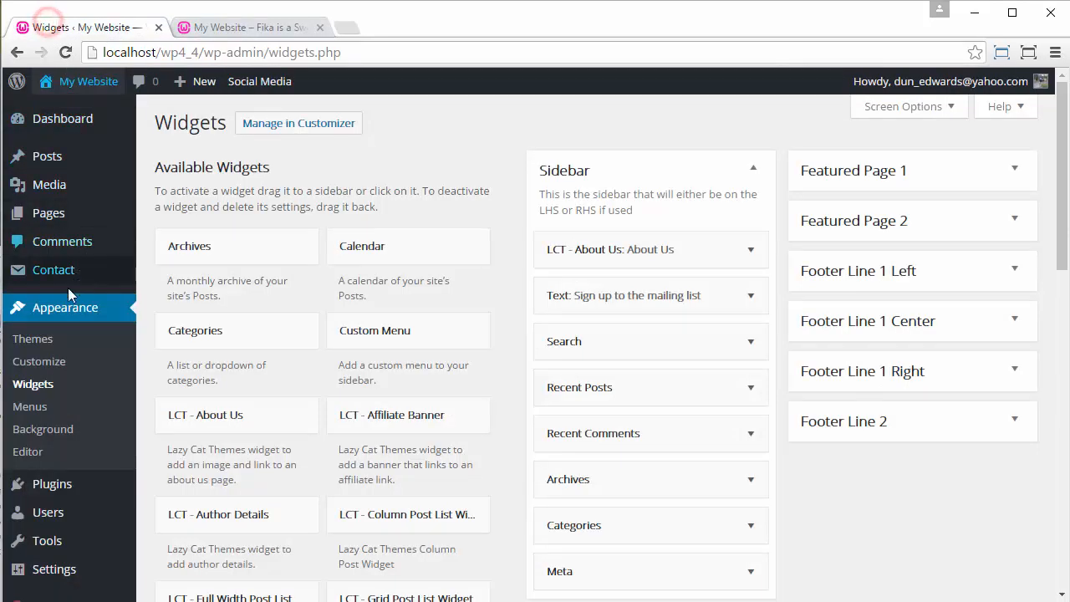
Step: Open the Home Top widget area in the Customizer and add the LCT - Full Width Post List Widget to it
click(40, 362)
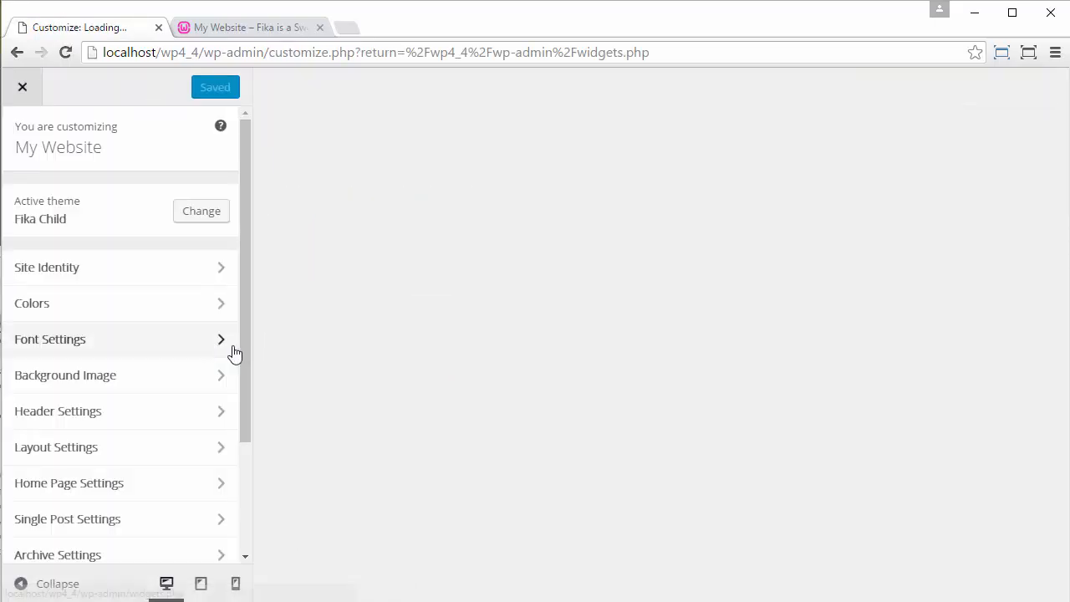
scroll(230, 354, down, 3)
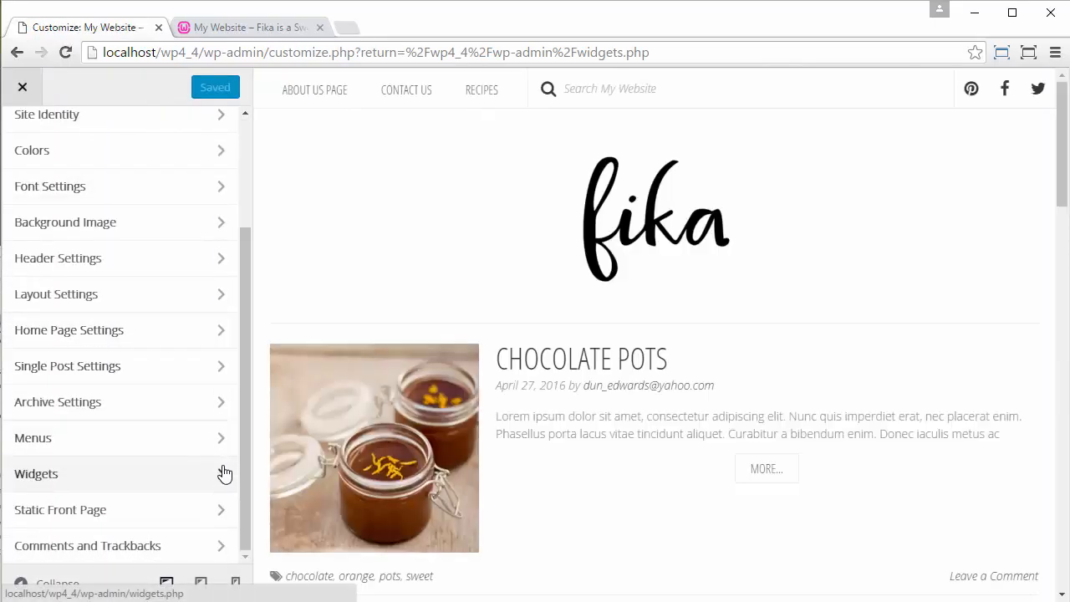
click(224, 473)
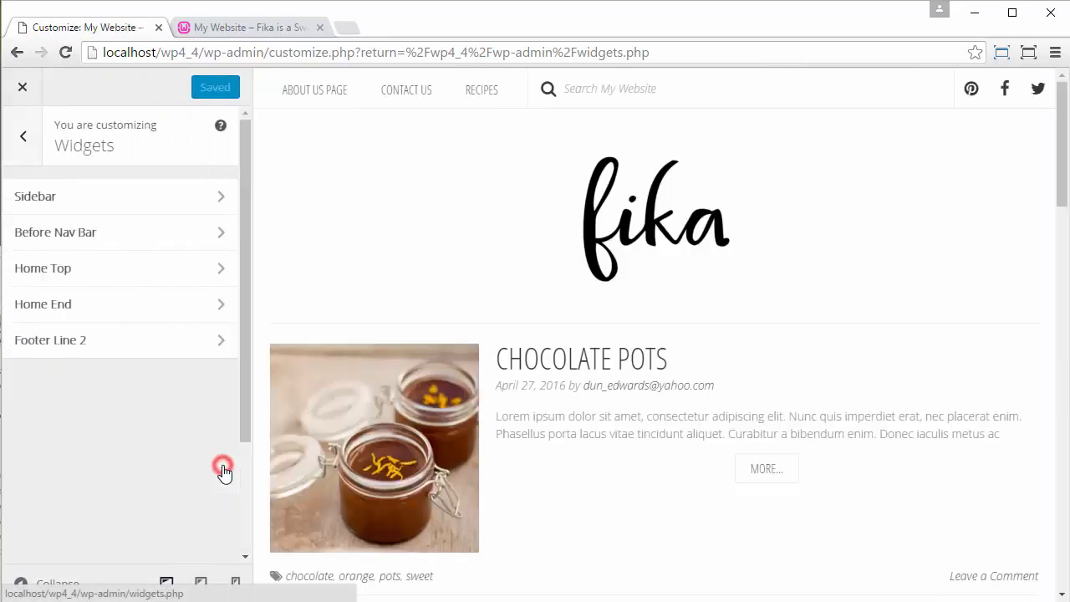
click(224, 272)
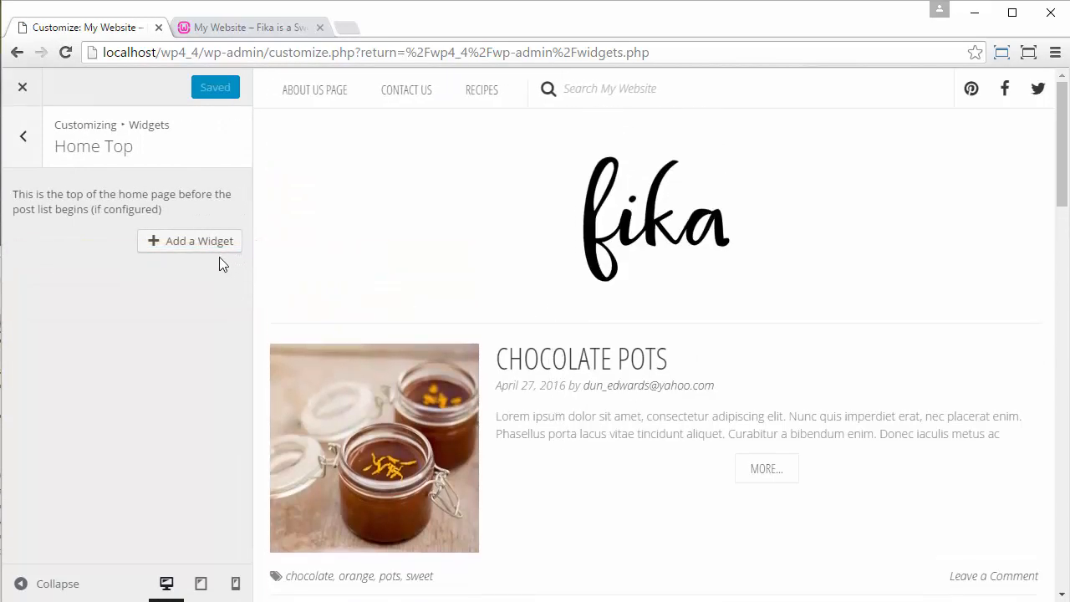
click(213, 242)
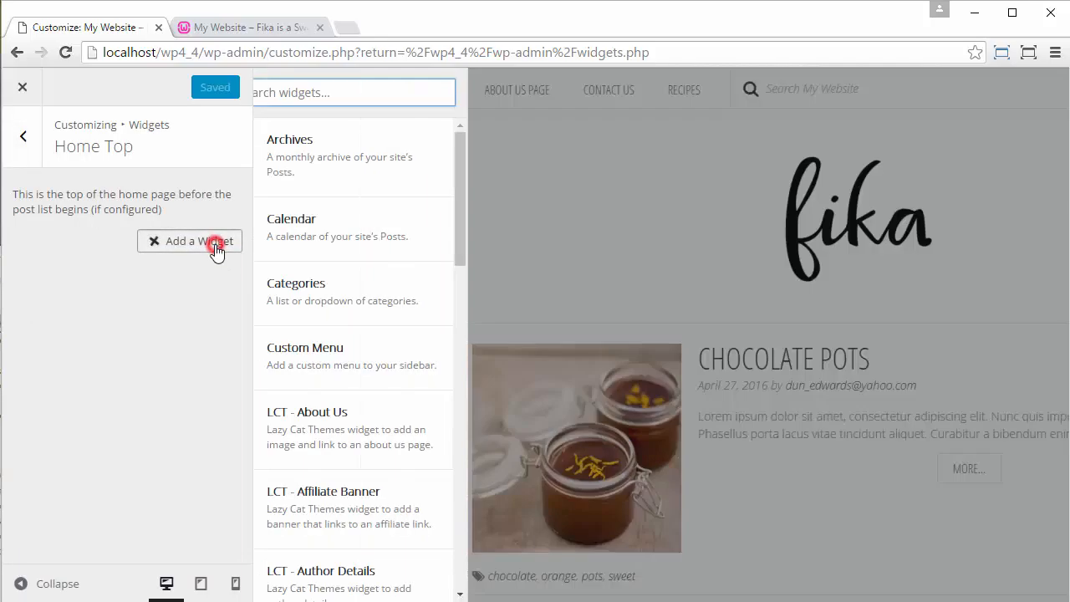
drag(499, 181, 497, 331)
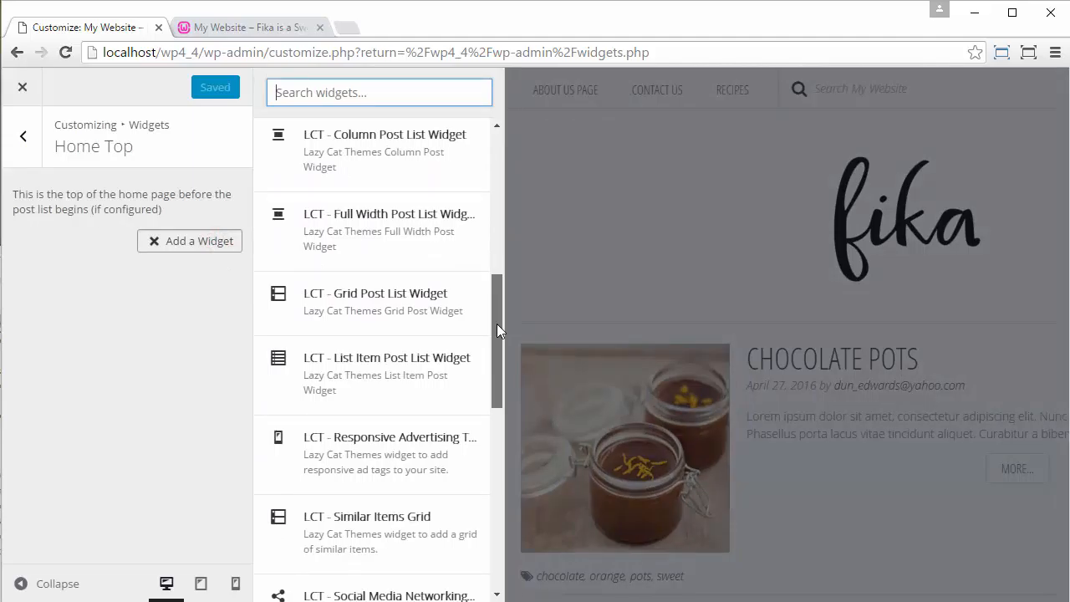
click(418, 246)
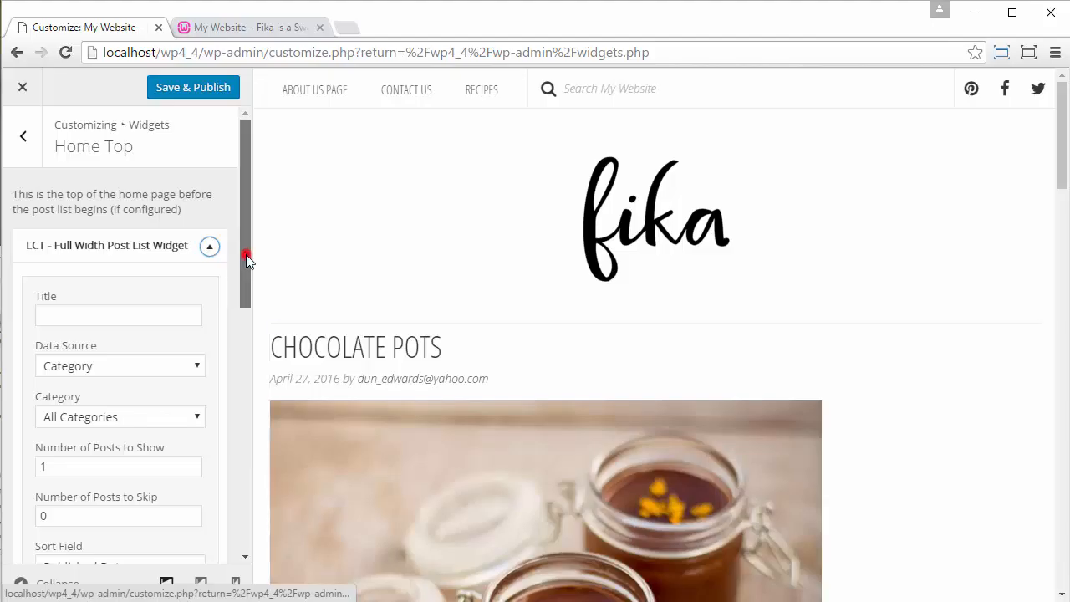
Step: Examine the full-width post and the posts below it in the desktop and tablet previews, returning to the desktop preview
mouse_move(244, 253)
mouse_down()
mouse_move(253, 303)
mouse_move(246, 264)
mouse_up()
scroll(873, 219, down, 10)
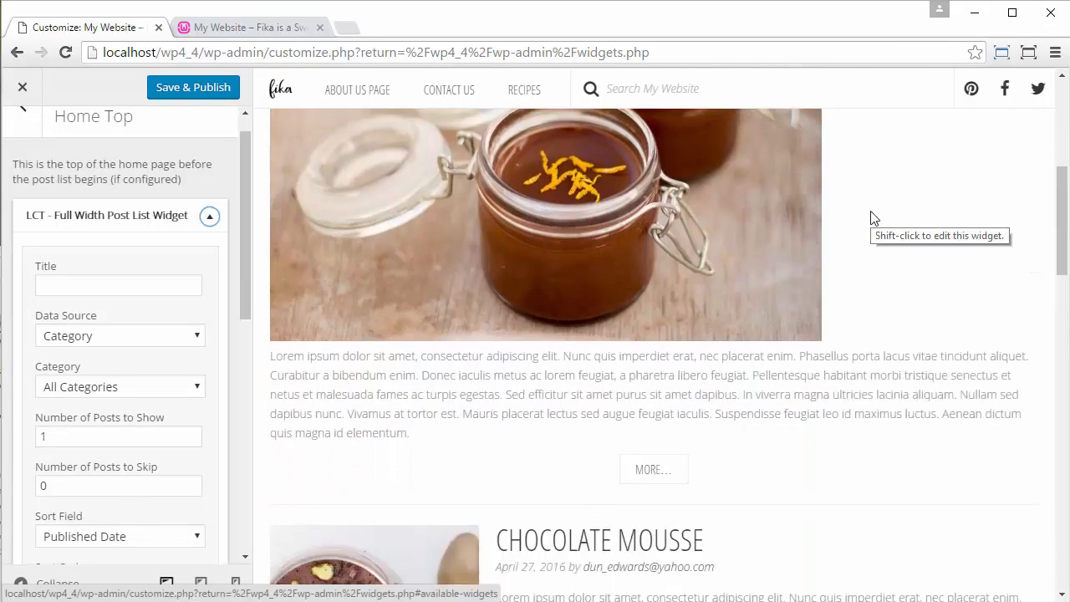
scroll(872, 218, down, 4)
scroll(873, 217, up, 5)
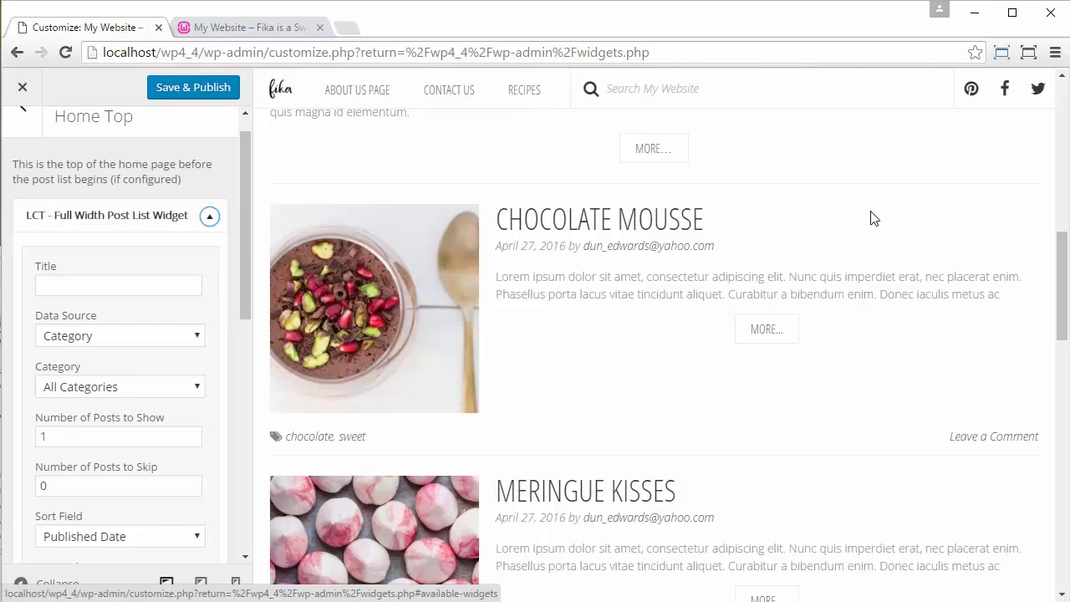
scroll(872, 217, up, 10)
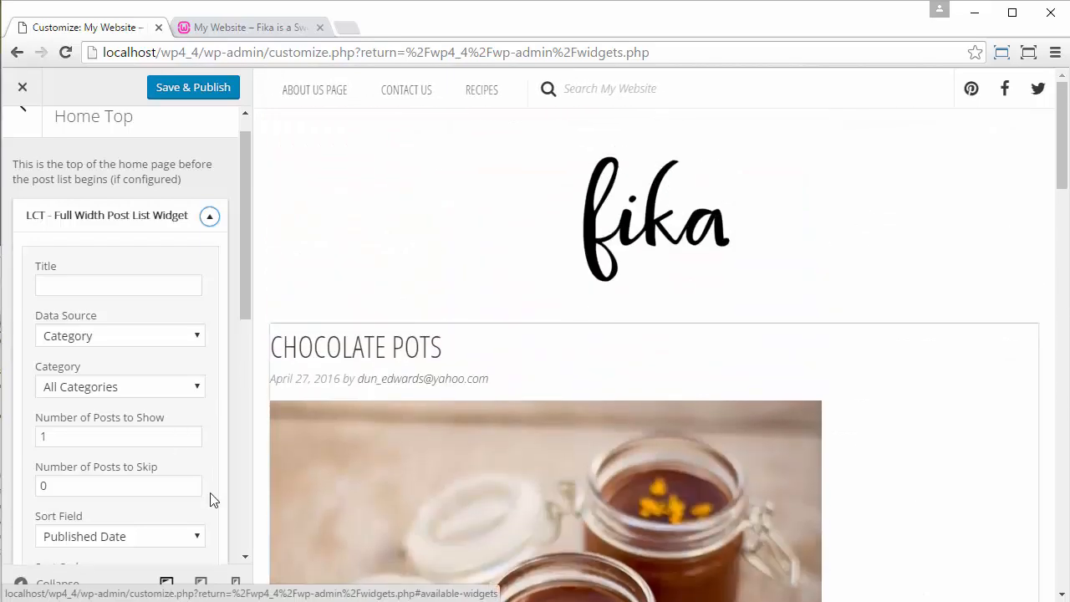
click(201, 583)
scroll(686, 332, down, 3)
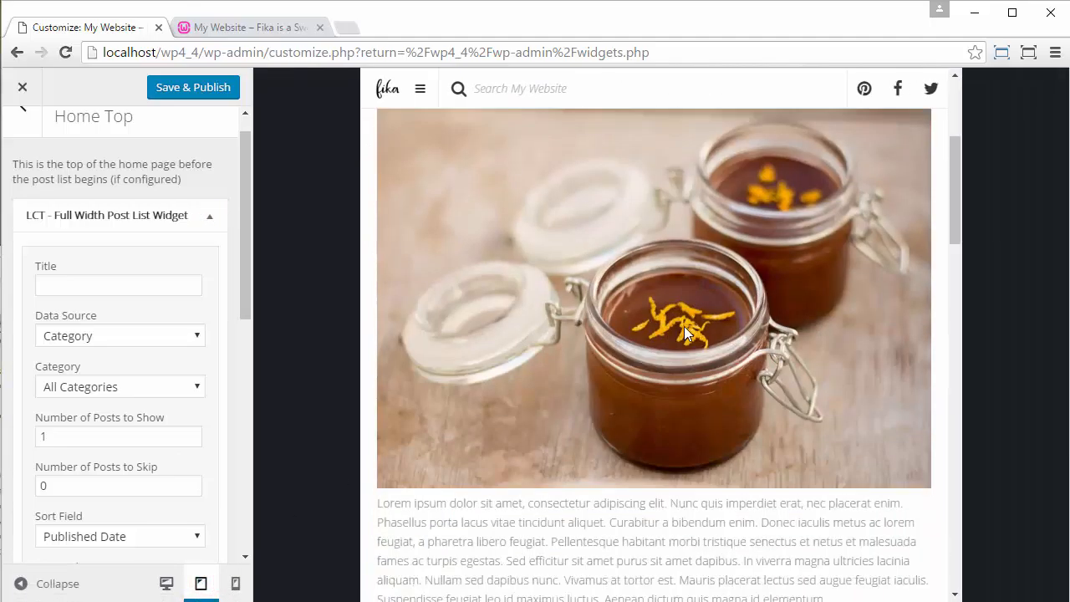
scroll(683, 332, down, 15)
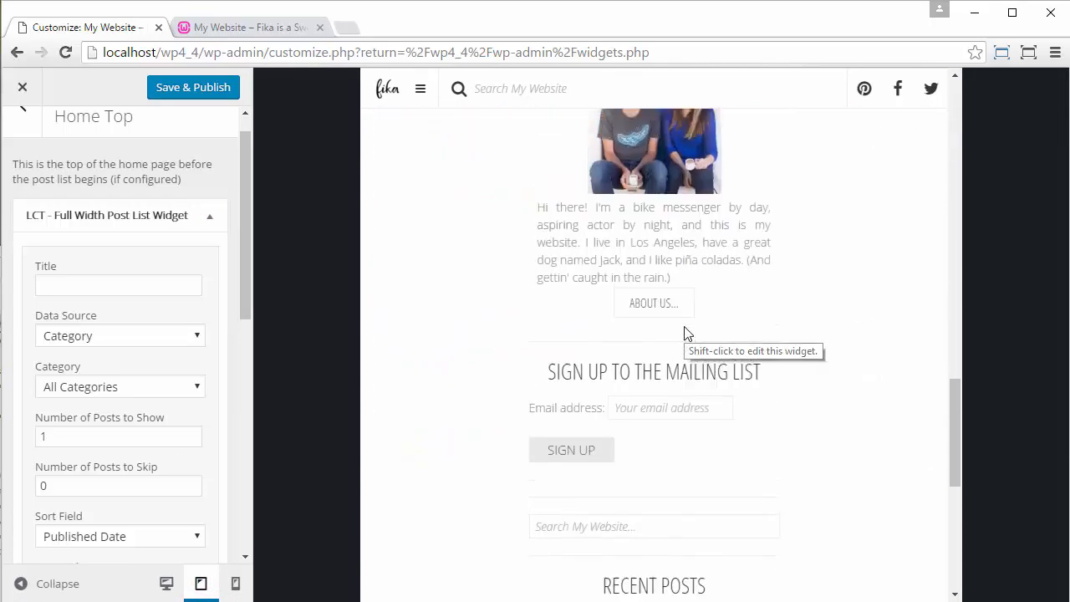
scroll(684, 332, up, 18)
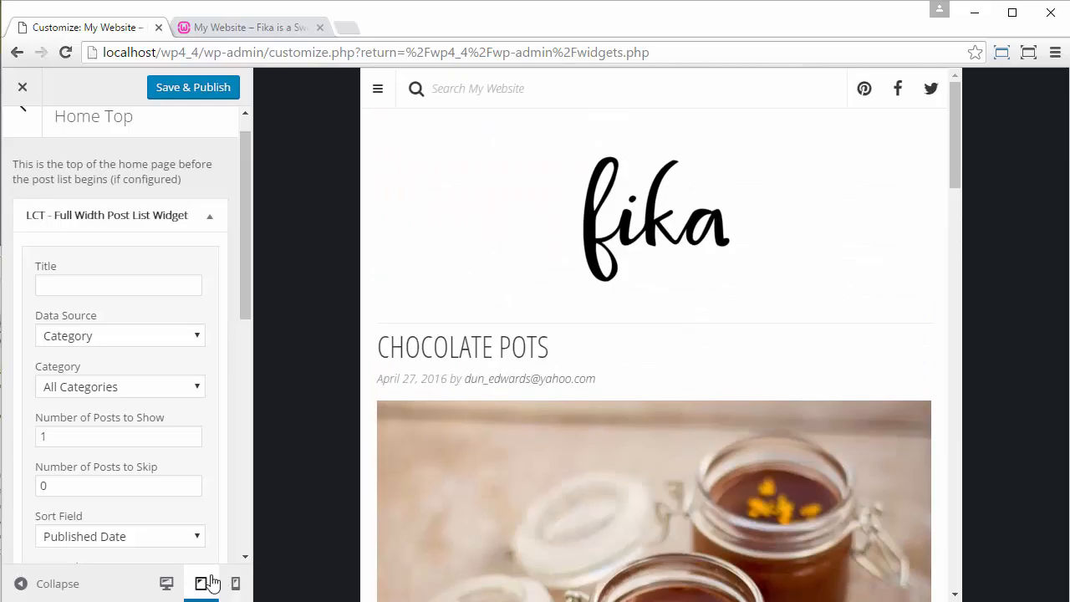
click(167, 583)
Step: Save and publish the Home Top widget, and reload the live site to review the home page from top to footer
click(199, 77)
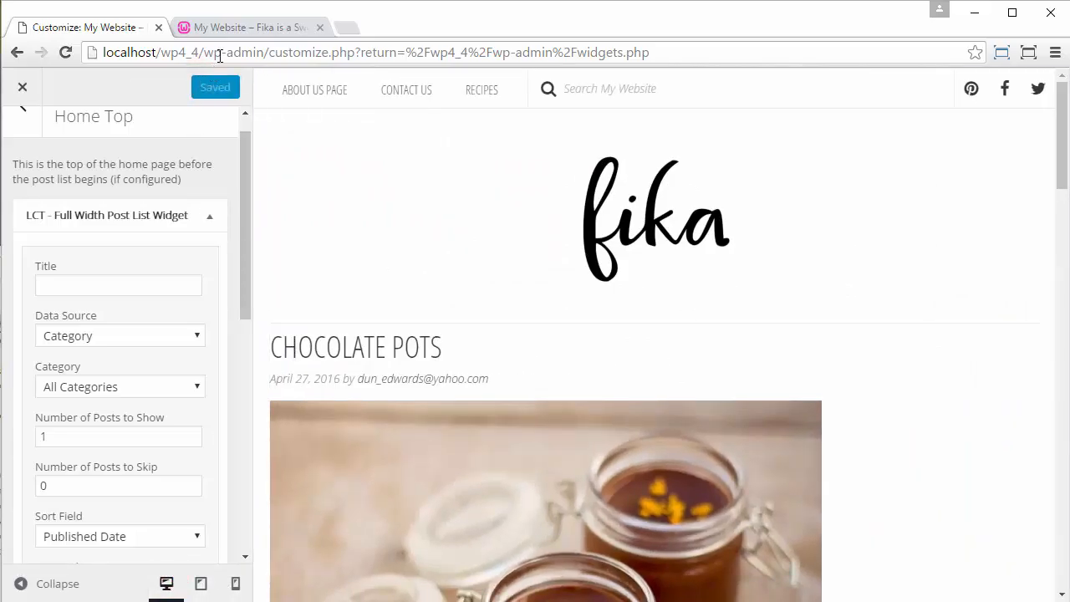
click(233, 30)
click(65, 51)
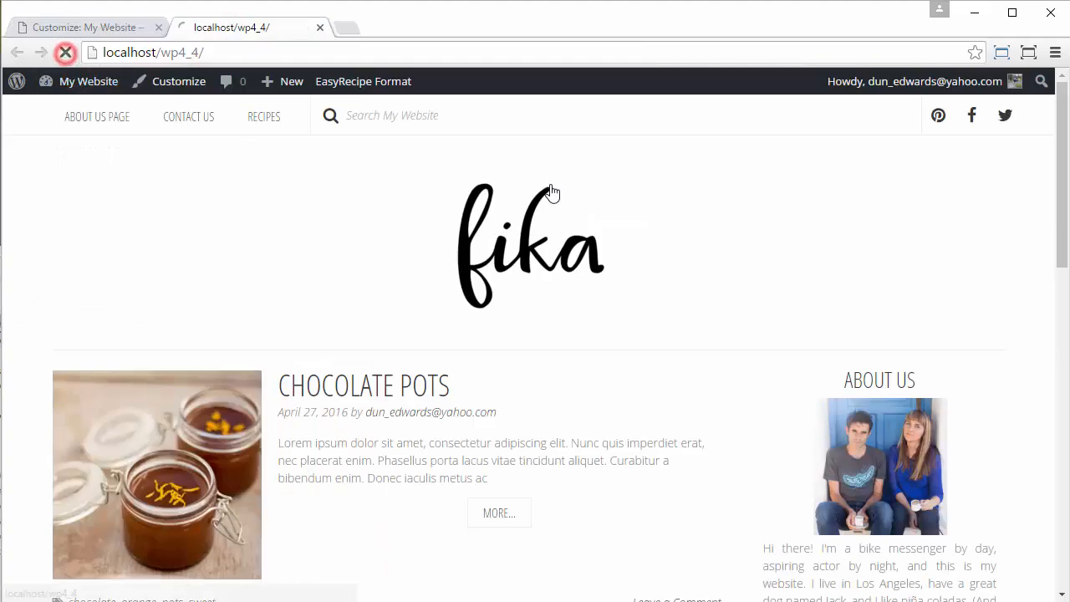
scroll(551, 184, down, 7)
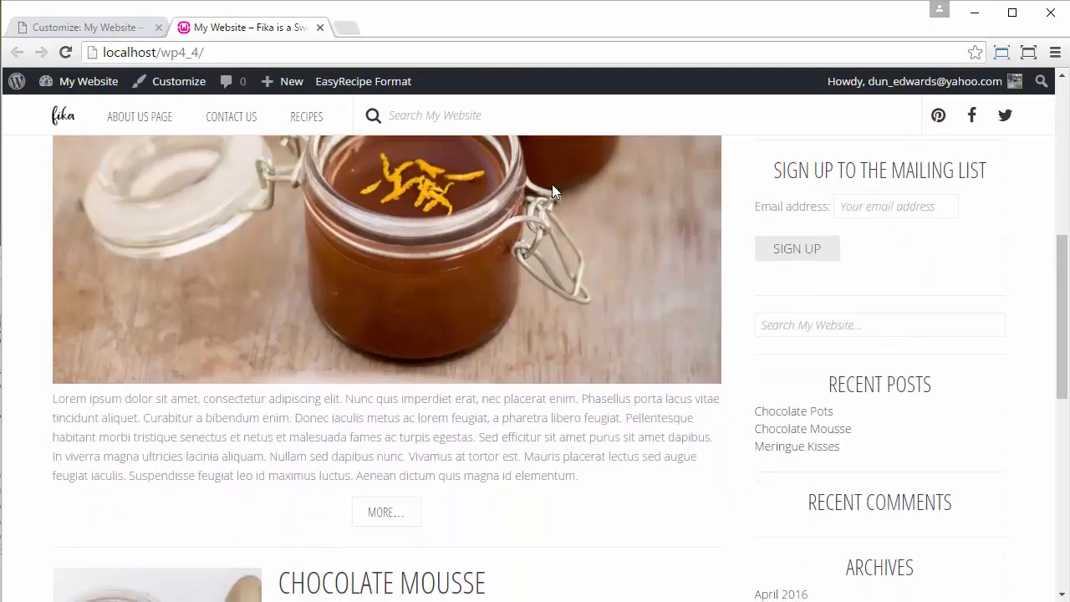
scroll(552, 191, down, 7)
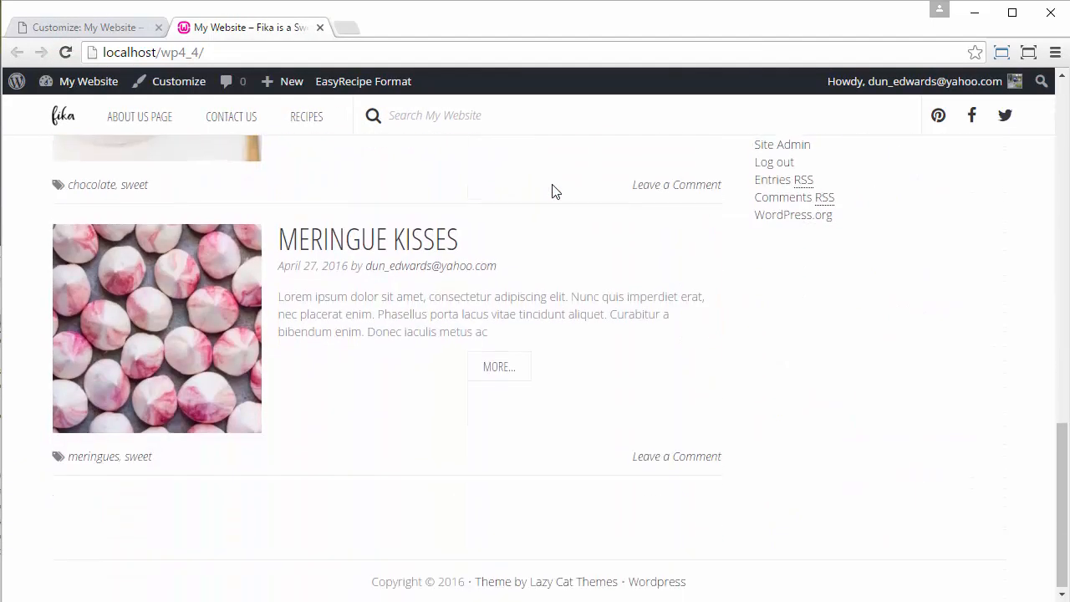
scroll(551, 190, up, 6)
scroll(552, 191, up, 7)
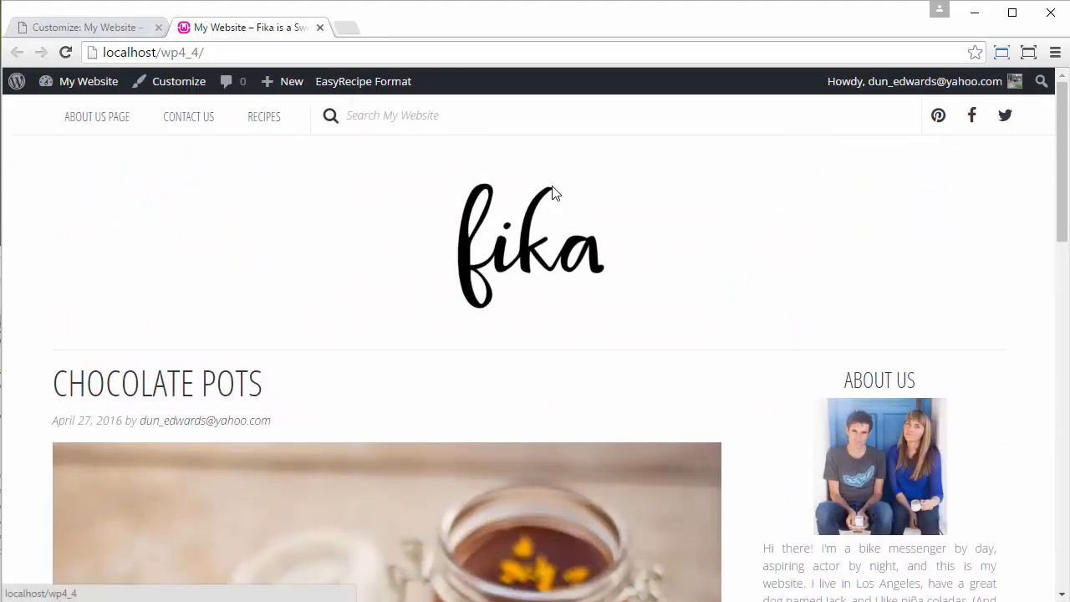